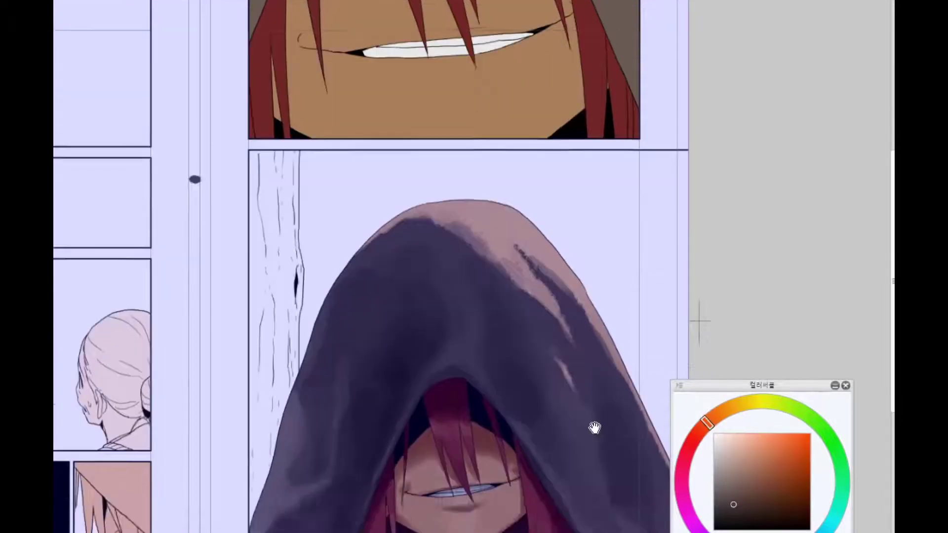
Paint darker tonal shading on the grey hood at the right side of the close-up mouth panel
scroll(561, 434, up, 1)
scroll(480, 239, up, 1)
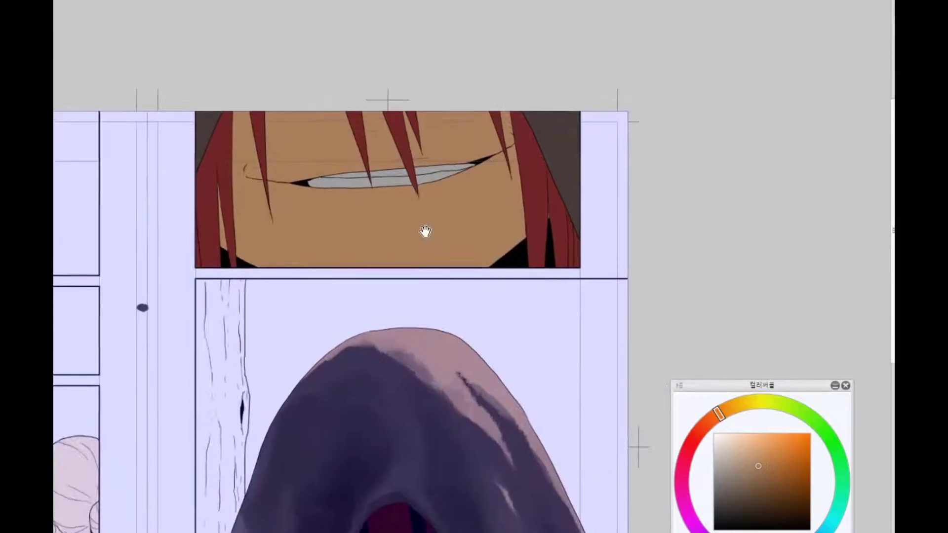
alt+click(481, 480)
mouse_move(572, 192)
mouse_down()
mouse_move(583, 212)
mouse_move(573, 99)
mouse_up()
scroll(572, 148, down, 2)
Shade the red hair along both sides of the face in the close-up panel with dark red
alt+click(568, 148)
drag(553, 148, 568, 60)
drag(573, 212, 540, 69)
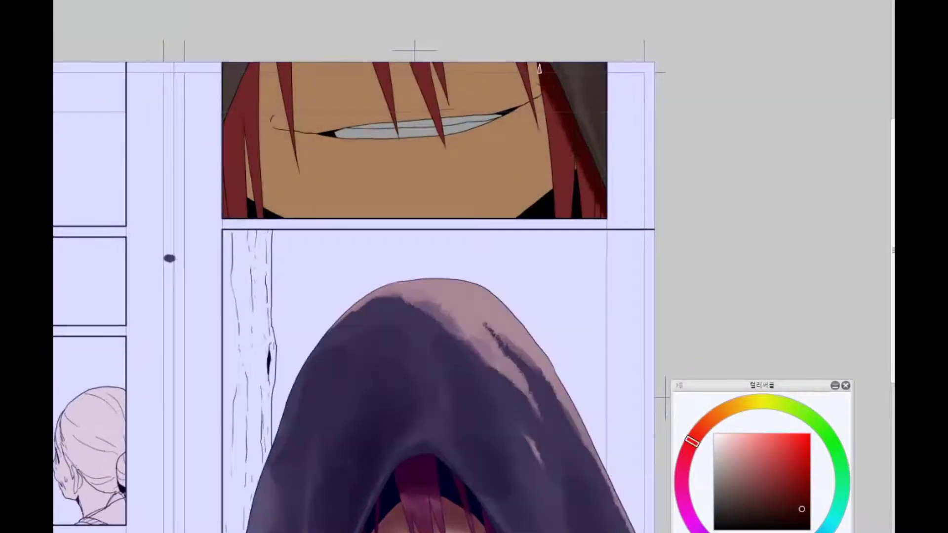
drag(417, 53, 437, 40)
drag(276, 50, 242, 138)
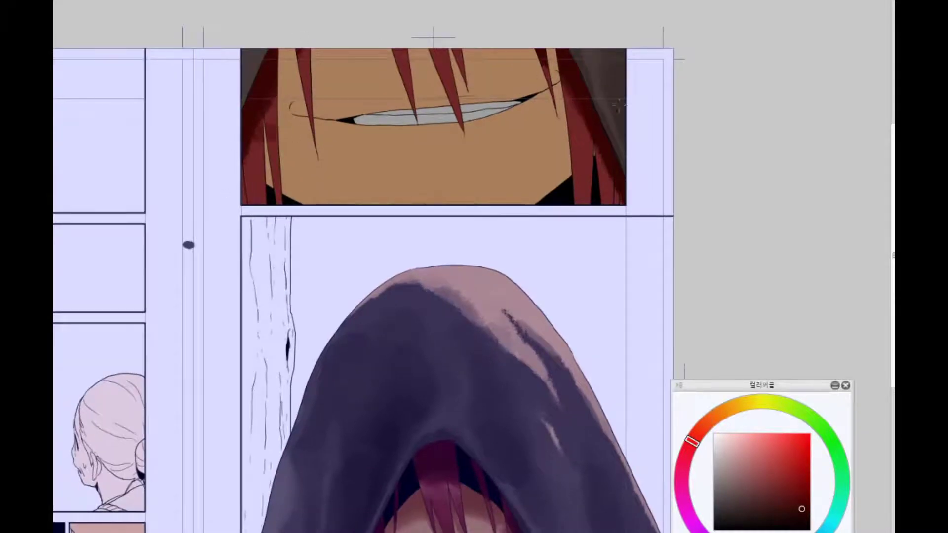
Shade the skin brown around the left mouth corner and along the upper lip line in the close-up panel
alt+click(265, 72)
drag(261, 79, 250, 96)
drag(352, 73, 352, 79)
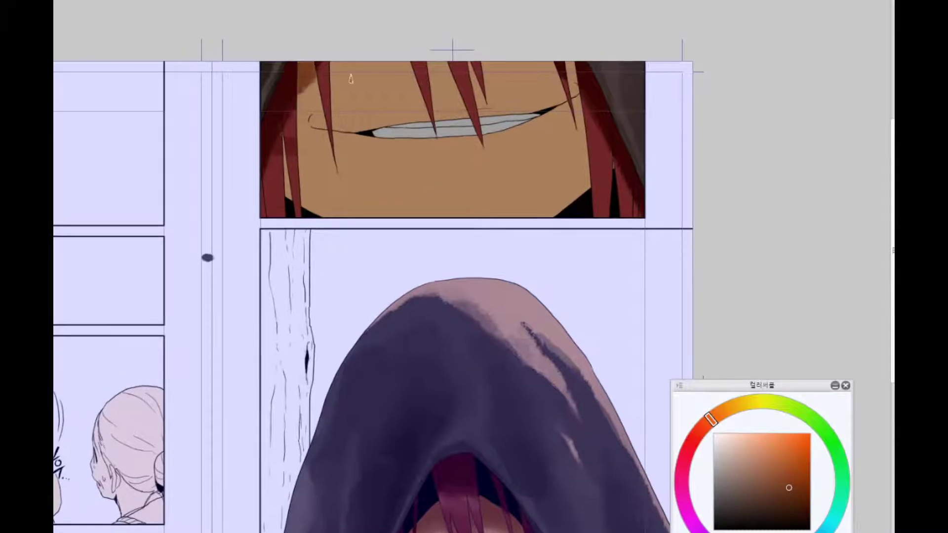
scroll(322, 136, up, 1)
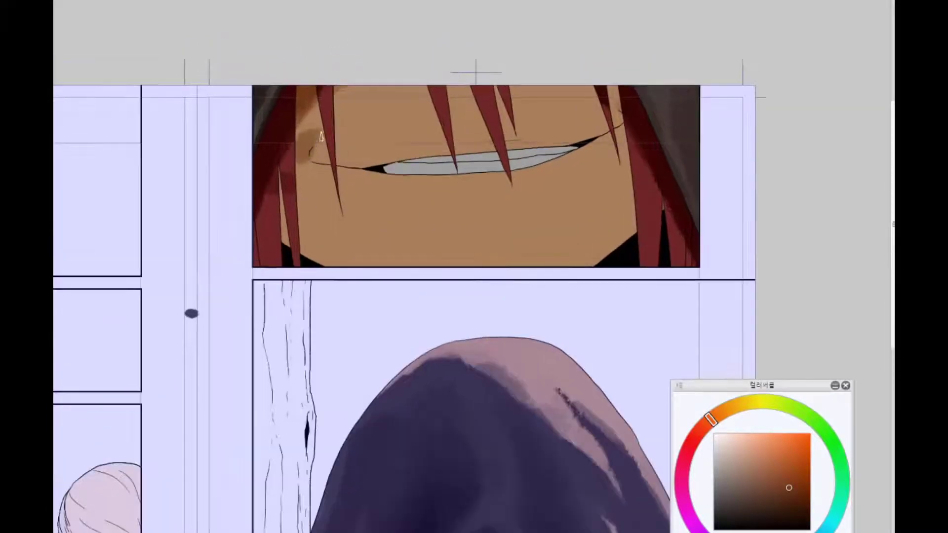
drag(339, 156, 269, 121)
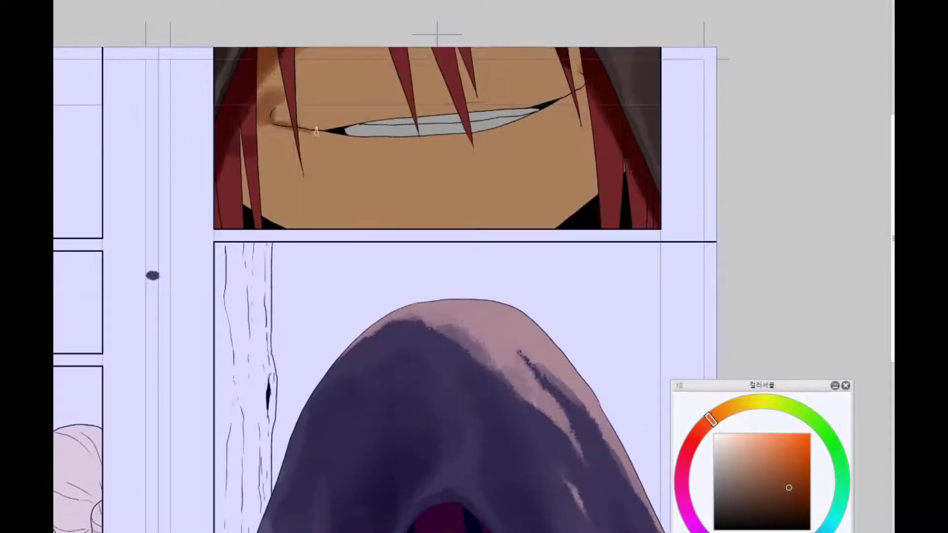
mouse_move(327, 129)
mouse_down()
mouse_move(505, 115)
mouse_move(566, 99)
mouse_move(279, 122)
mouse_up()
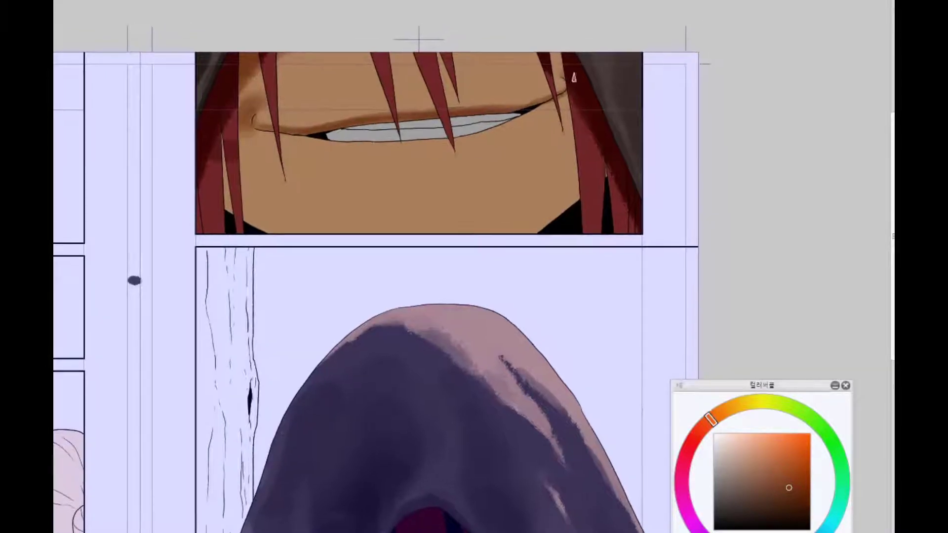
Paint a broad, soft-ended dark brown shadow beneath the lower lip in the close-up panel
alt+click(571, 76)
drag(426, 225, 420, 123)
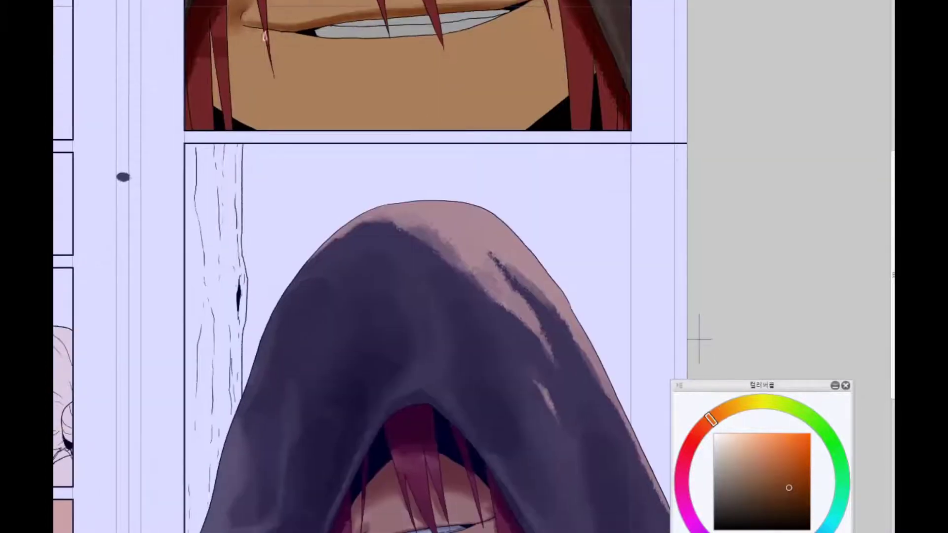
mouse_move(265, 37)
mouse_down()
mouse_move(254, 19)
mouse_move(228, 96)
mouse_up()
mouse_move(277, 119)
mouse_down()
mouse_move(413, 123)
mouse_move(498, 97)
mouse_move(479, 198)
mouse_move(495, 205)
mouse_move(499, 171)
mouse_move(300, 200)
mouse_up()
Shade the teeth in the close-up mouth with sampled light and mid greys
alt+click(499, 171)
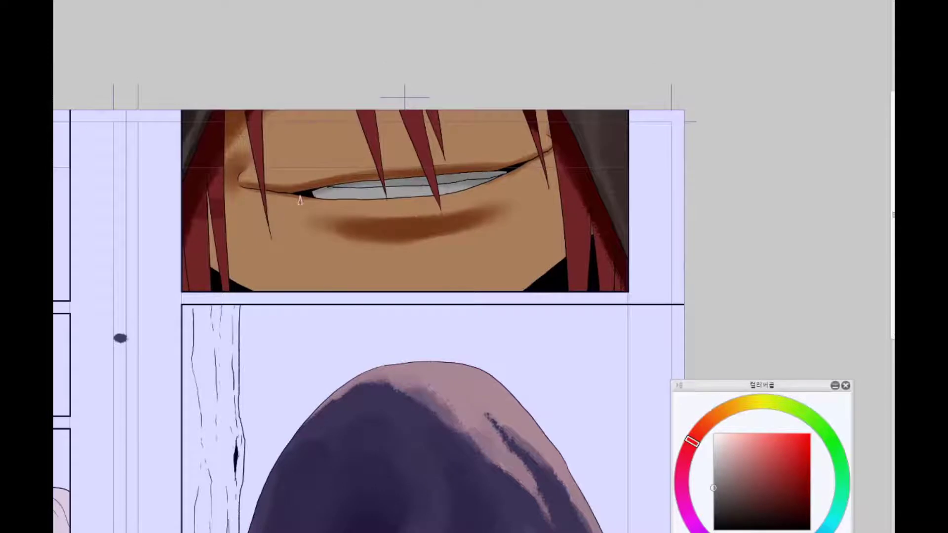
drag(370, 195, 367, 231)
alt+click(367, 232)
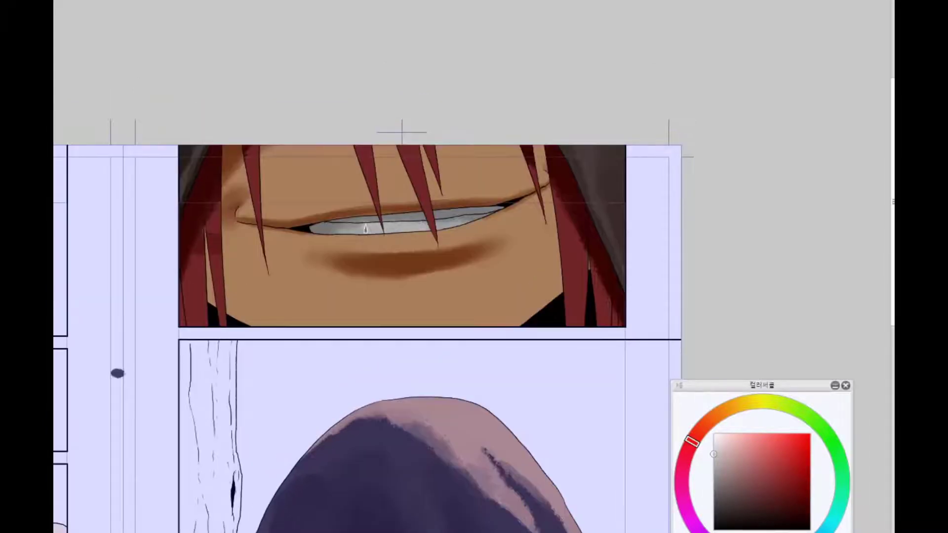
scroll(451, 228, up, 2)
alt+click(493, 225)
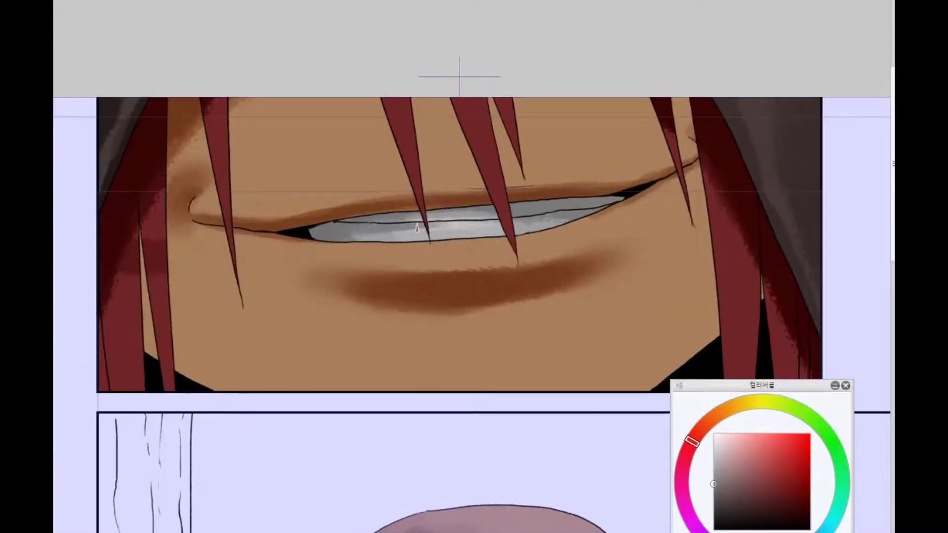
drag(417, 228, 621, 213)
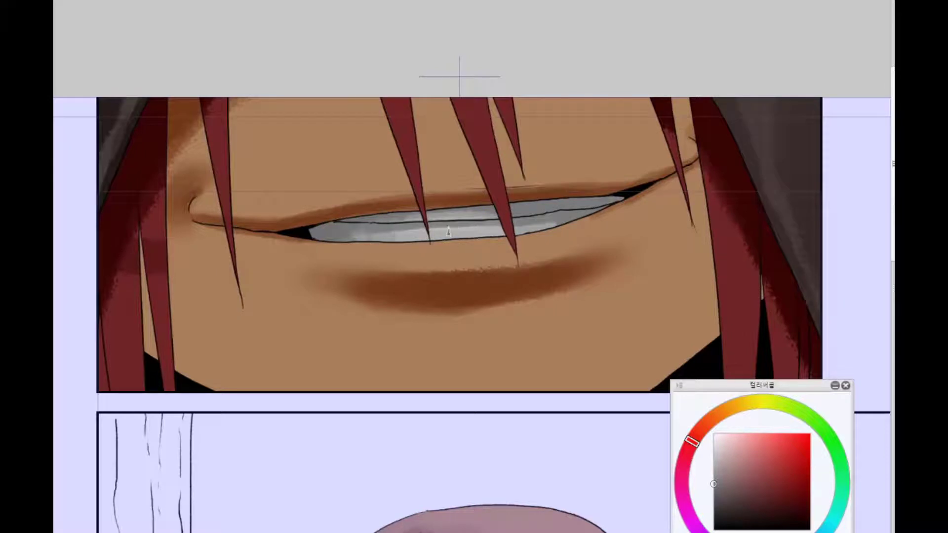
Refine the individual teeth with alternating lighter and darker grey strokes
scroll(497, 247, down, 1)
alt+click(497, 246)
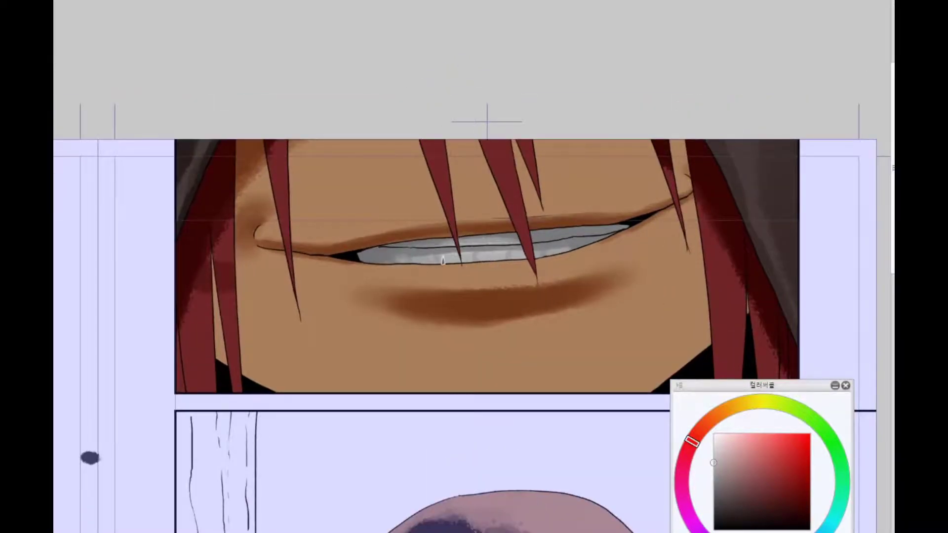
scroll(443, 261, down, 2)
scroll(484, 297, up, 2)
alt+click(508, 322)
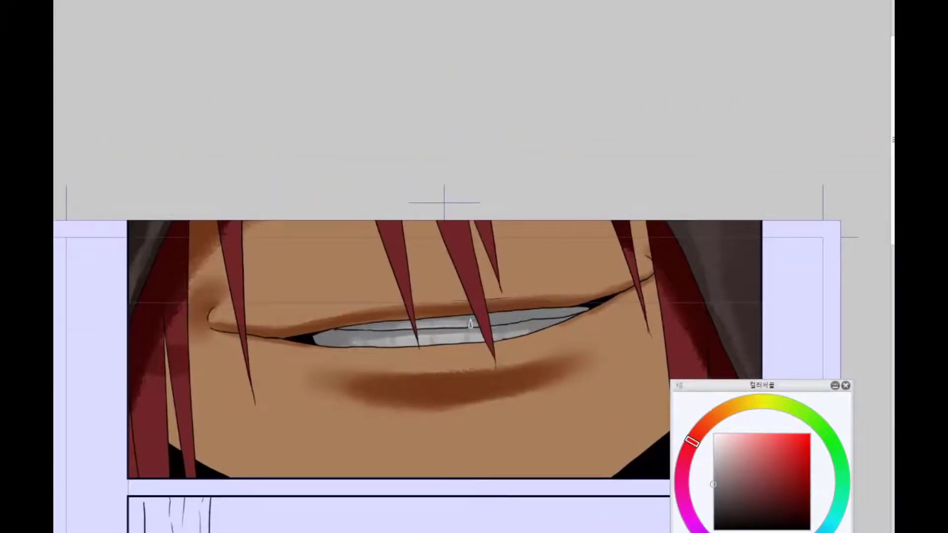
scroll(511, 328, down, 1)
scroll(529, 289, down, 2)
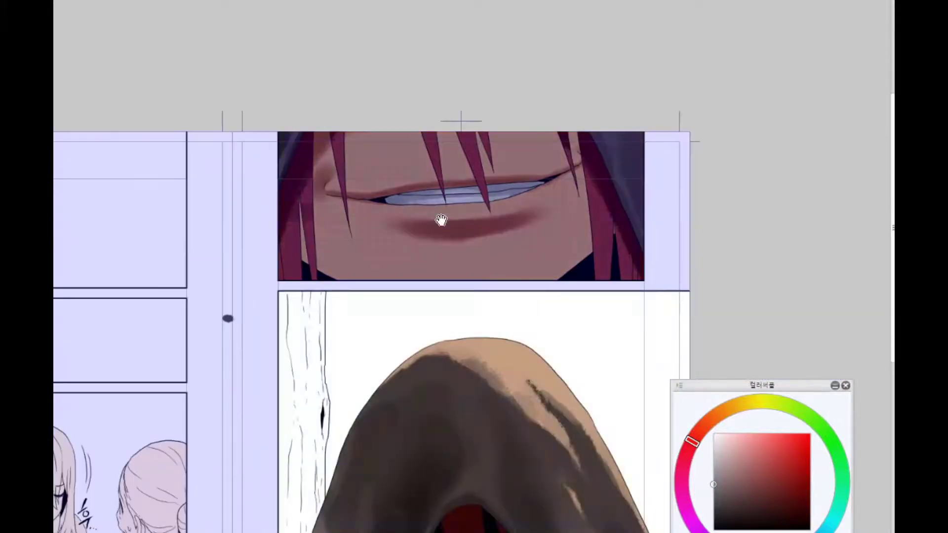
Darken the hair strands hanging over the mouth with a sampled dark red
scroll(308, 312, up, 1)
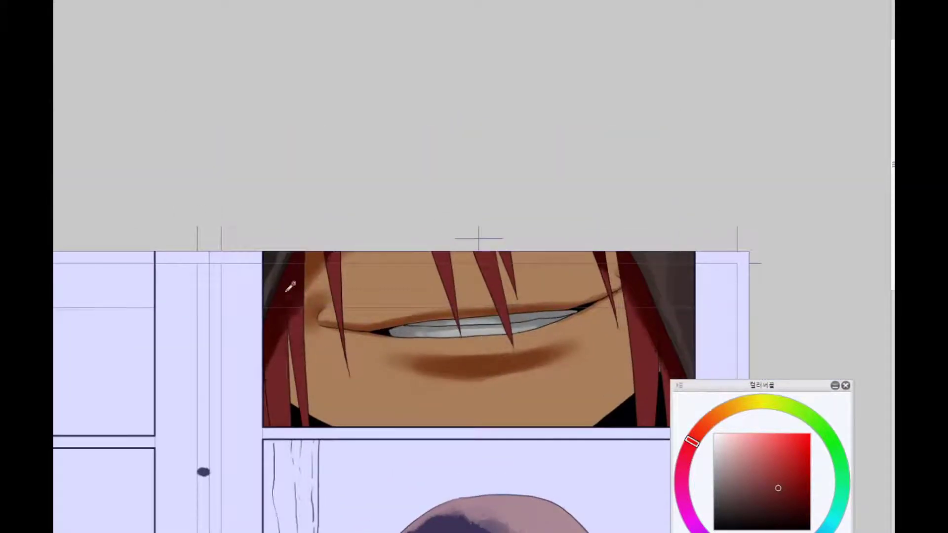
alt+click(291, 286)
drag(480, 337, 460, 353)
scroll(562, 389, up, 1)
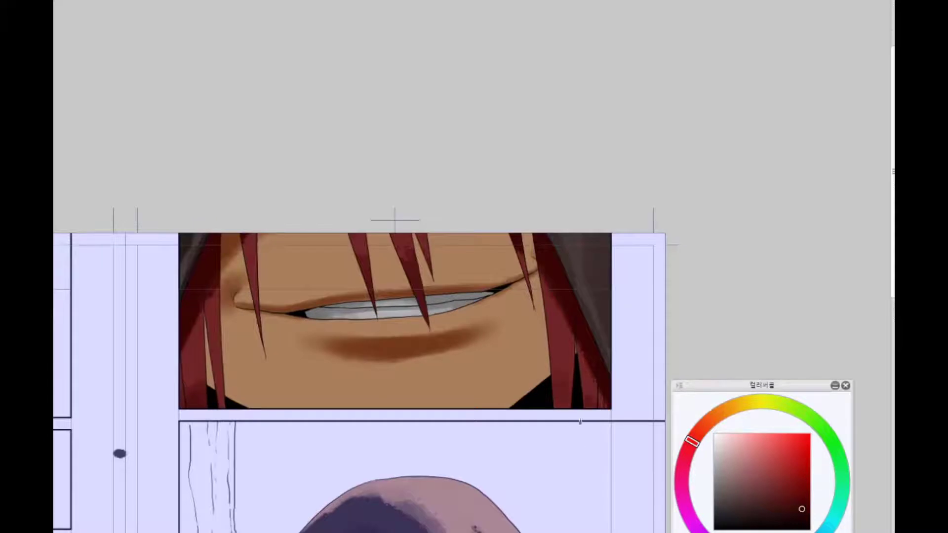
Paint lighter red highlights on the central strands and side locks of hair in the close-up panel
click(779, 489)
scroll(472, 342, up, 3)
scroll(472, 342, down, 3)
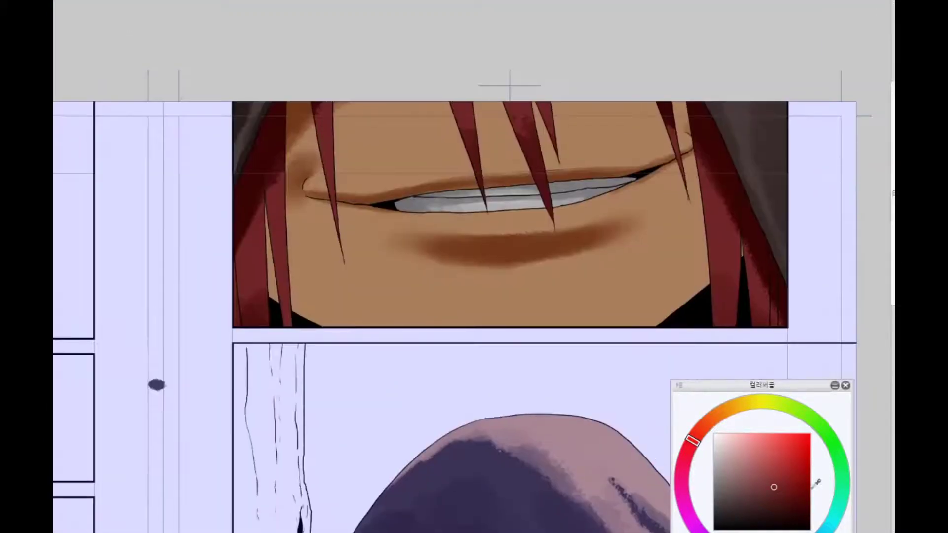
alt+click(287, 245)
drag(287, 244, 202, 285)
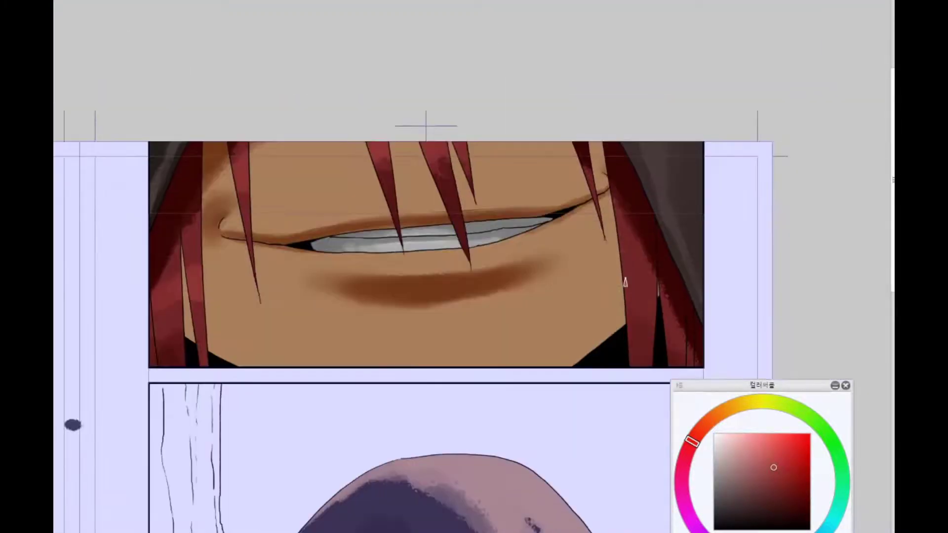
drag(451, 178, 464, 199)
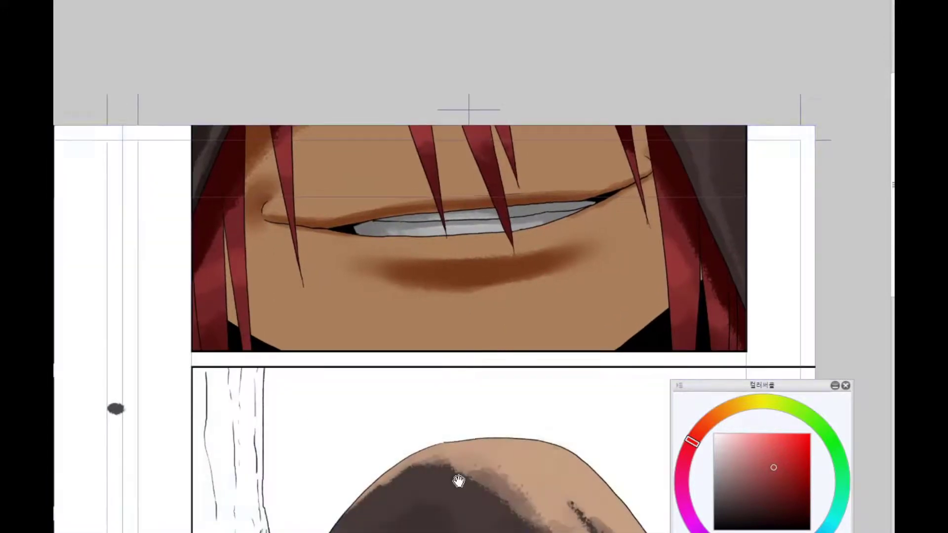
Sample a light skin tone and paint soft highlights on the chin and around the mouth in the close-up panel
scroll(459, 483, down, 1)
drag(459, 482, 462, 409)
scroll(446, 464, up, 2)
alt+click(446, 464)
mouse_move(436, 7)
mouse_down()
mouse_move(422, 395)
mouse_move(433, 396)
mouse_up()
drag(425, 329, 394, 369)
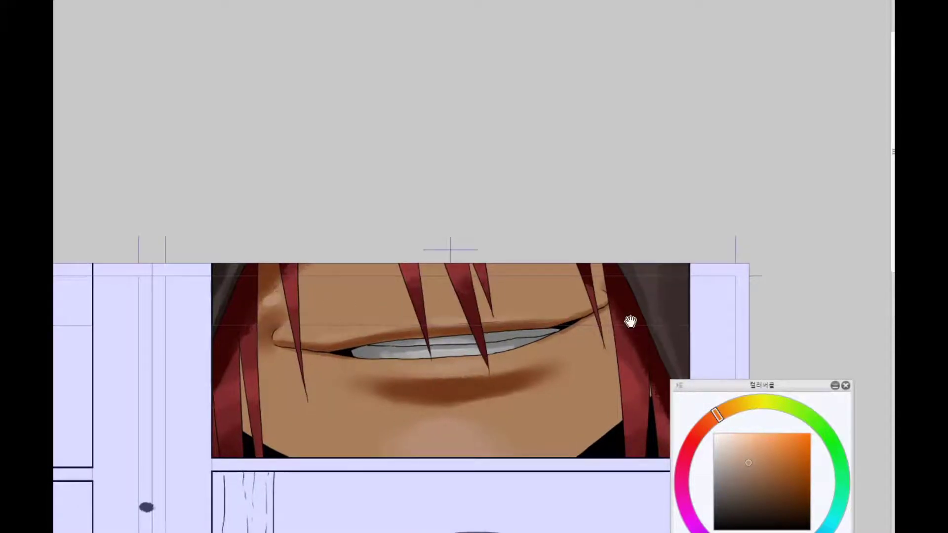
drag(631, 321, 595, 321)
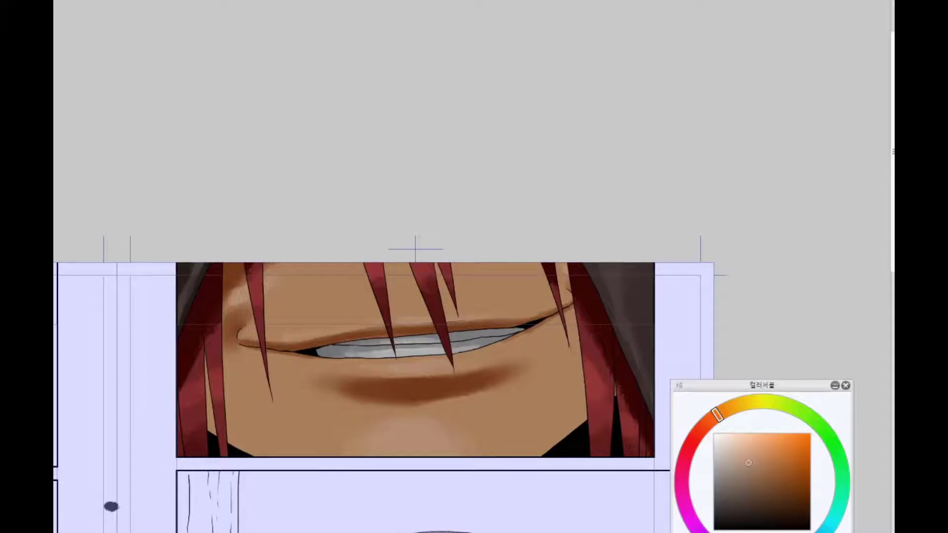
Shade the skin between the central hair strands brown and lighten the fabric of the right hood area with grey
scroll(373, 387, down, 7)
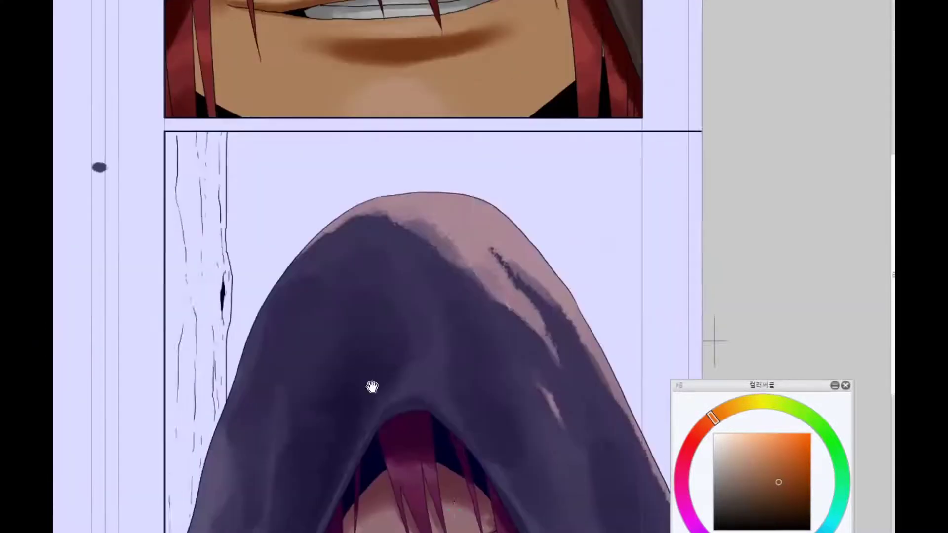
scroll(373, 386, up, 7)
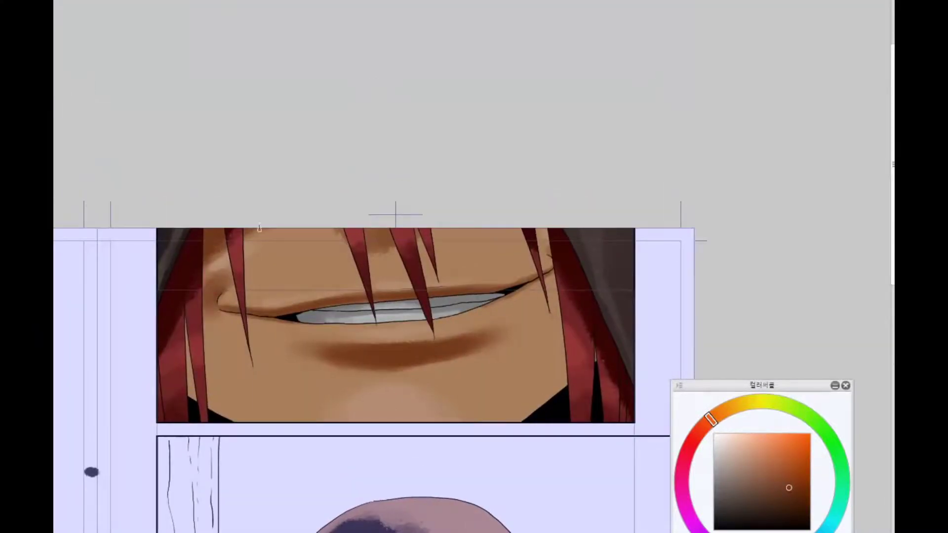
drag(498, 362, 449, 288)
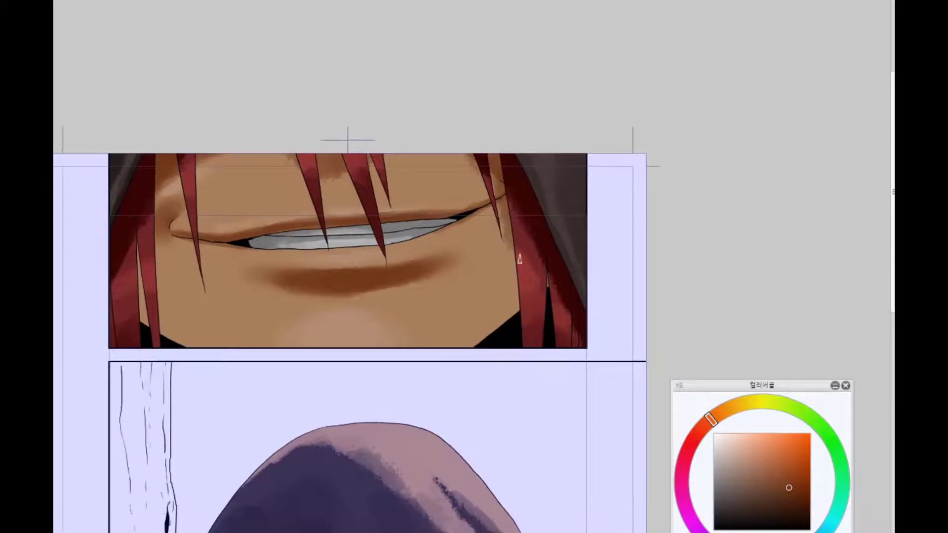
mouse_move(381, 192)
mouse_down()
mouse_move(395, 194)
mouse_move(389, 206)
mouse_up()
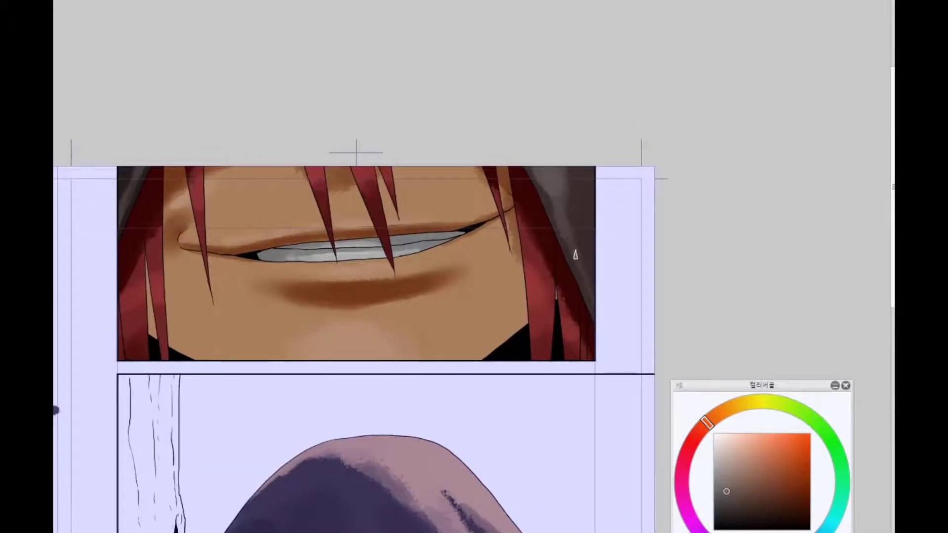
drag(526, 174, 652, 204)
Paint brown cast shadows on the skin beside the hair strands and along both jaw edges in the close-up panel
drag(344, 266, 353, 303)
drag(346, 260, 402, 239)
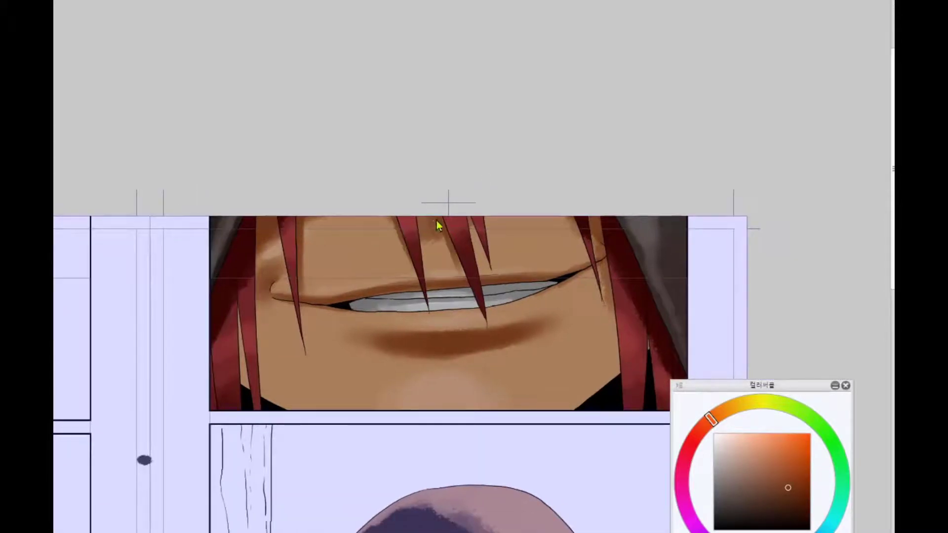
drag(468, 285, 576, 250)
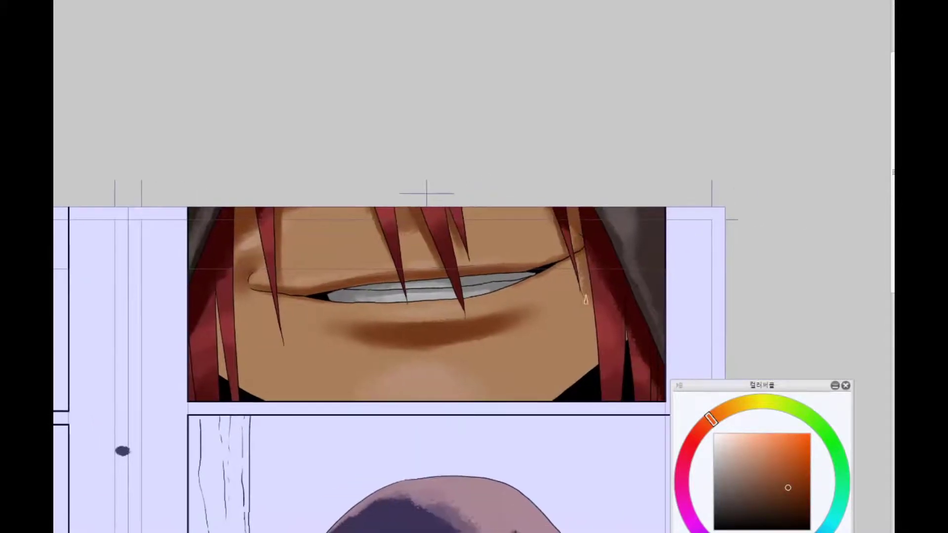
drag(586, 300, 354, 315)
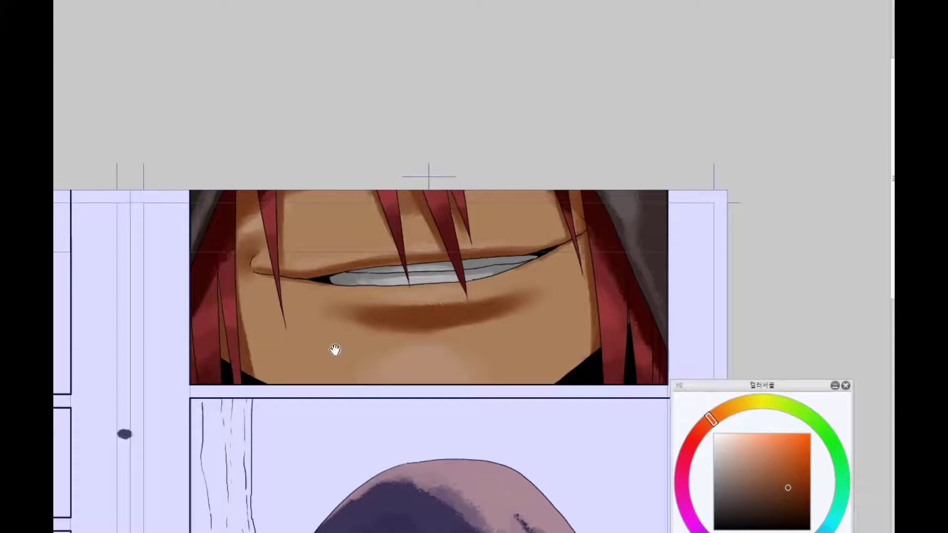
drag(335, 350, 306, 328)
scroll(234, 342, down, 2)
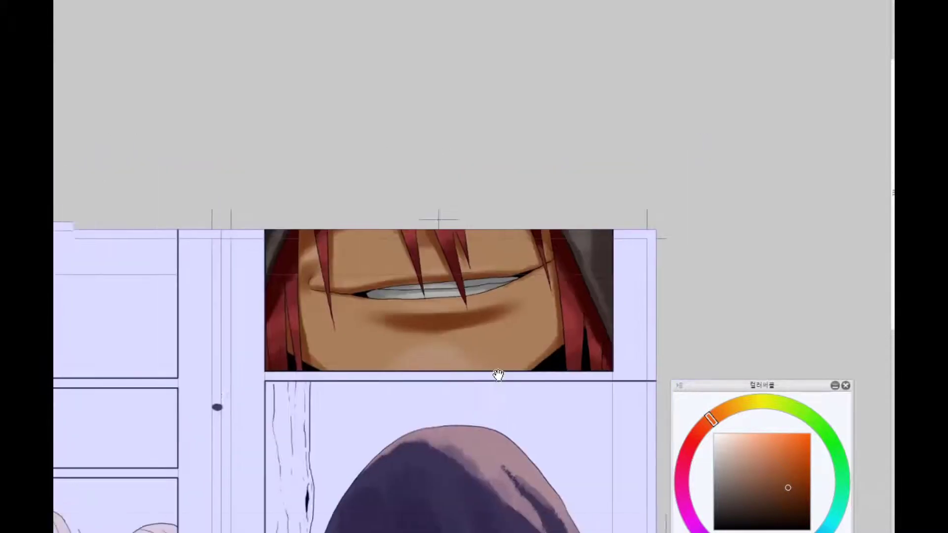
Paint a pale cream highlight along the crown and right edge of the hood in the lower panel
drag(508, 498, 507, 229)
scroll(508, 229, up, 1)
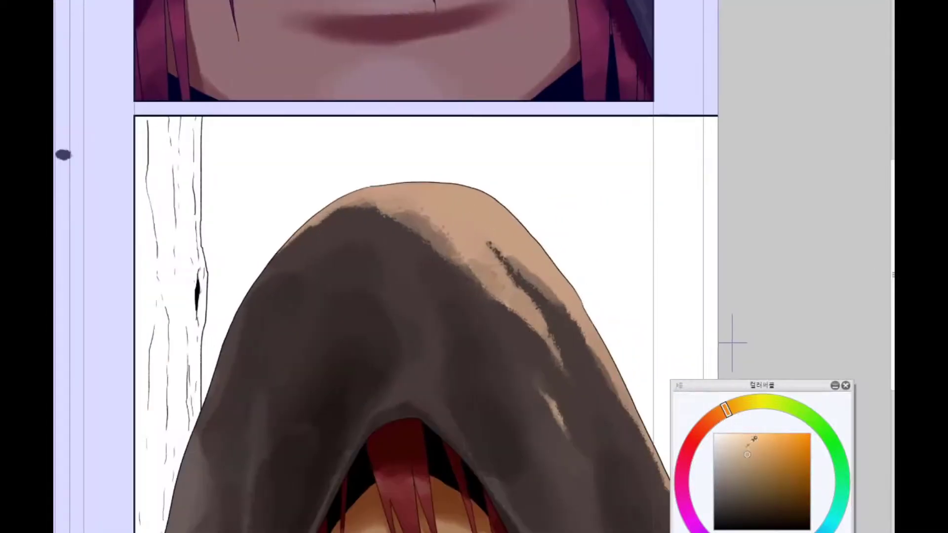
scroll(508, 228, up, 1)
drag(474, 188, 583, 237)
scroll(451, 228, down, 1)
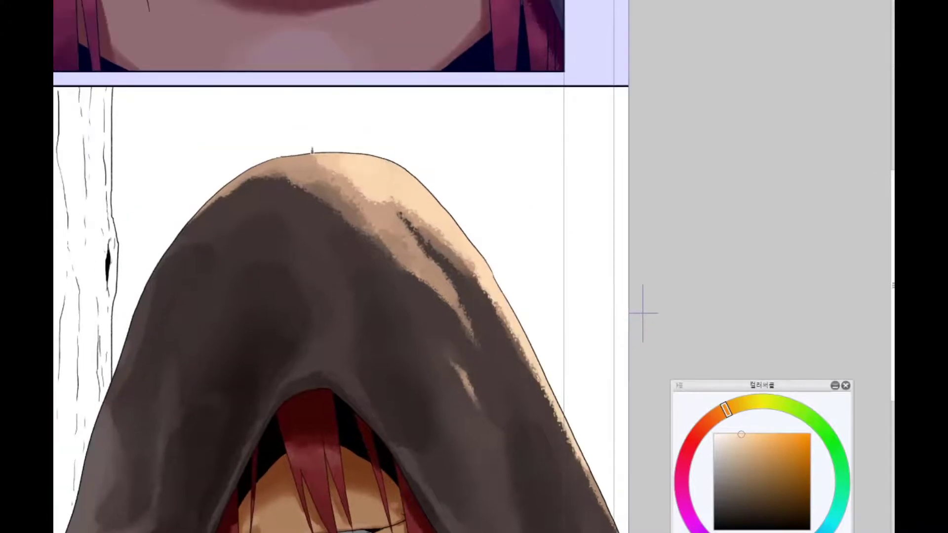
Refine the crown of the lower panel's hood by blending sampled tan and cream tones between light and shadow
mouse_move(296, 158)
mouse_down()
mouse_move(344, 182)
mouse_move(339, 144)
mouse_up()
alt+click(339, 144)
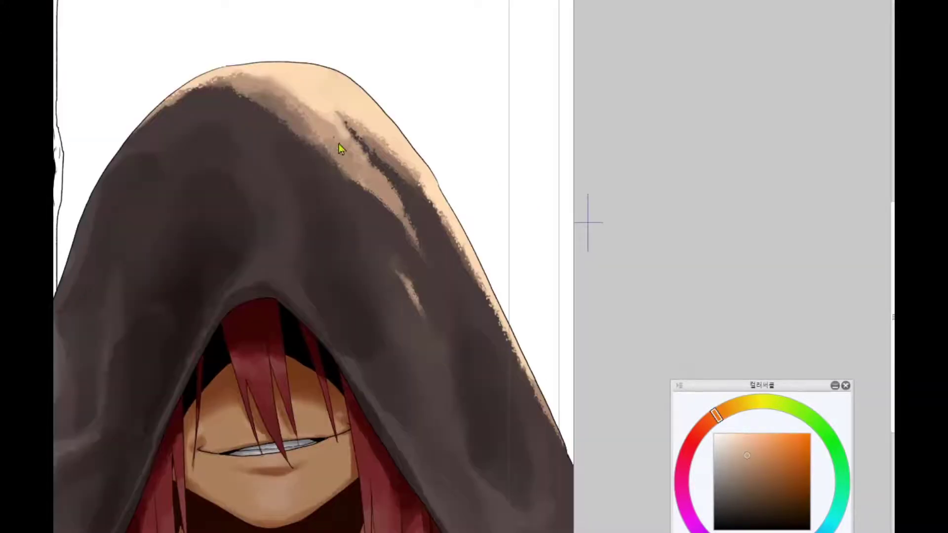
scroll(373, 185, down, 2)
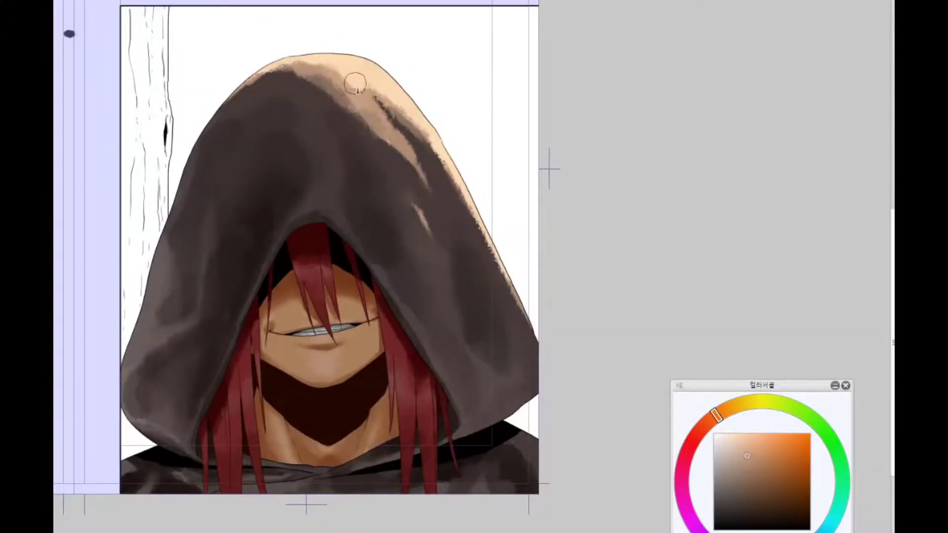
alt+click(361, 82)
scroll(475, 233, up, 2)
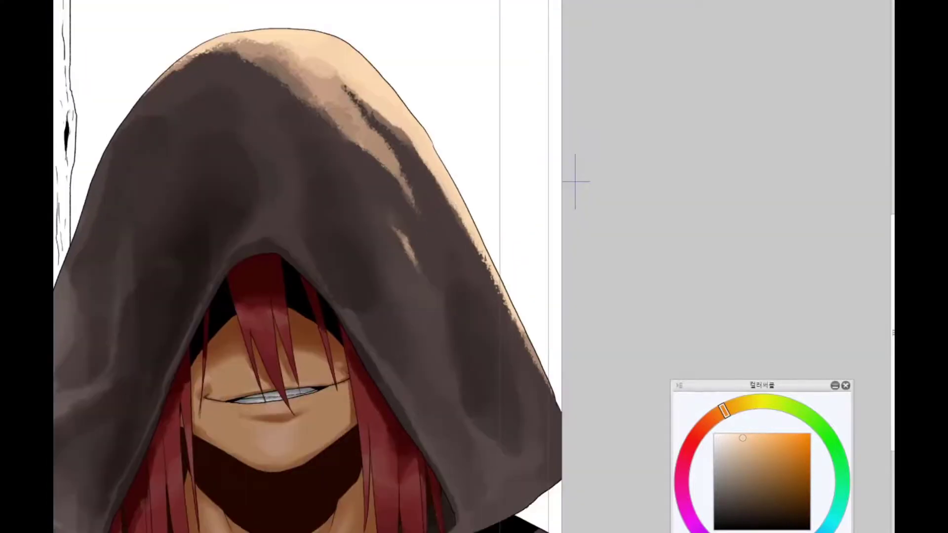
Blend the hood's crown highlight around the dark fold and paint over the small isolated highlight below it with sampled dark grey-brown
alt+click(422, 205)
alt+click(345, 112)
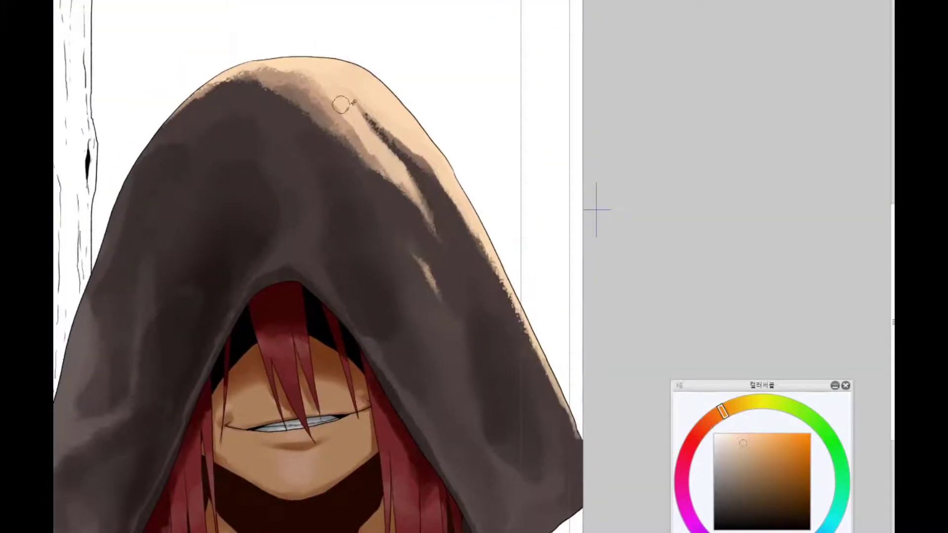
alt+click(373, 126)
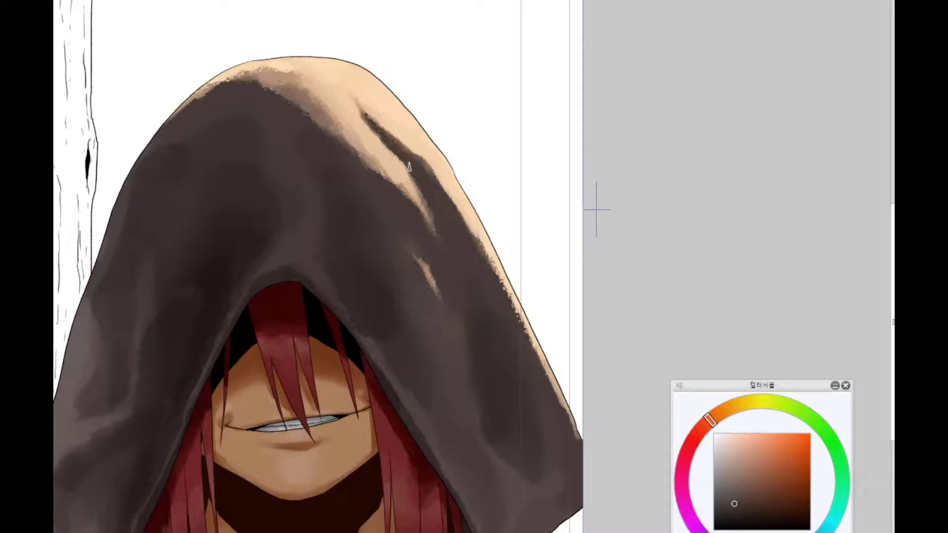
mouse_move(410, 167)
mouse_down()
mouse_move(322, 127)
mouse_move(412, 217)
mouse_move(324, 118)
mouse_move(413, 220)
mouse_up()
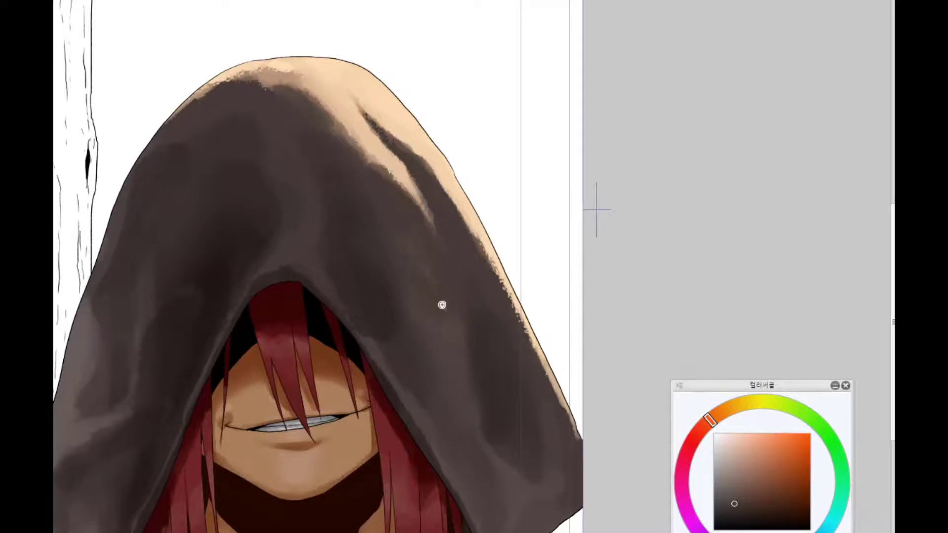
scroll(442, 305, down, 2)
scroll(492, 221, up, 2)
alt+click(438, 201)
scroll(502, 510, up, 1)
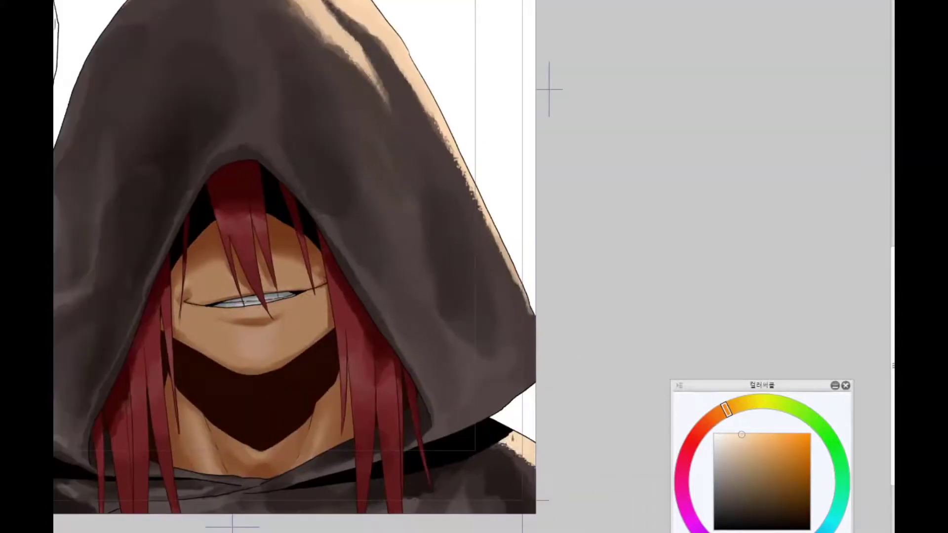
drag(549, 471, 590, 479)
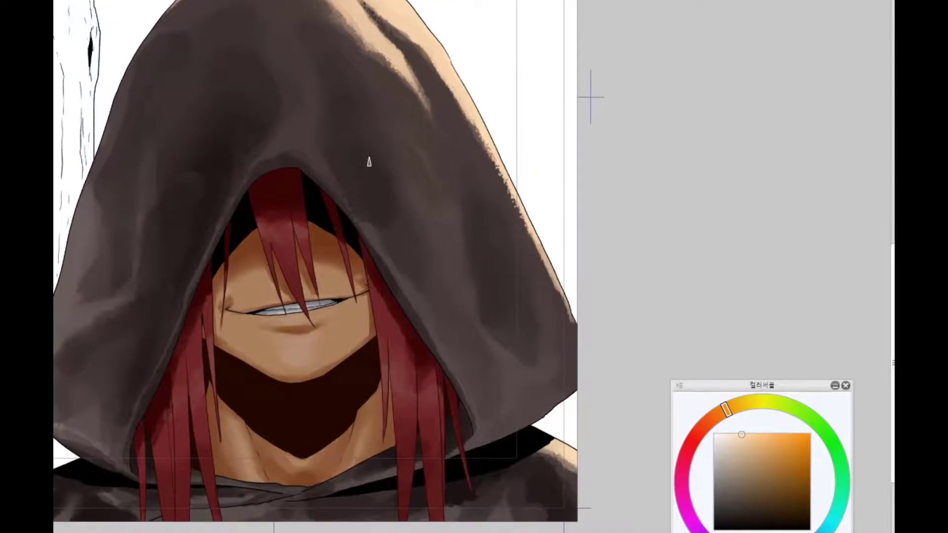
scroll(395, 118, down, 1)
scroll(355, 303, up, 2)
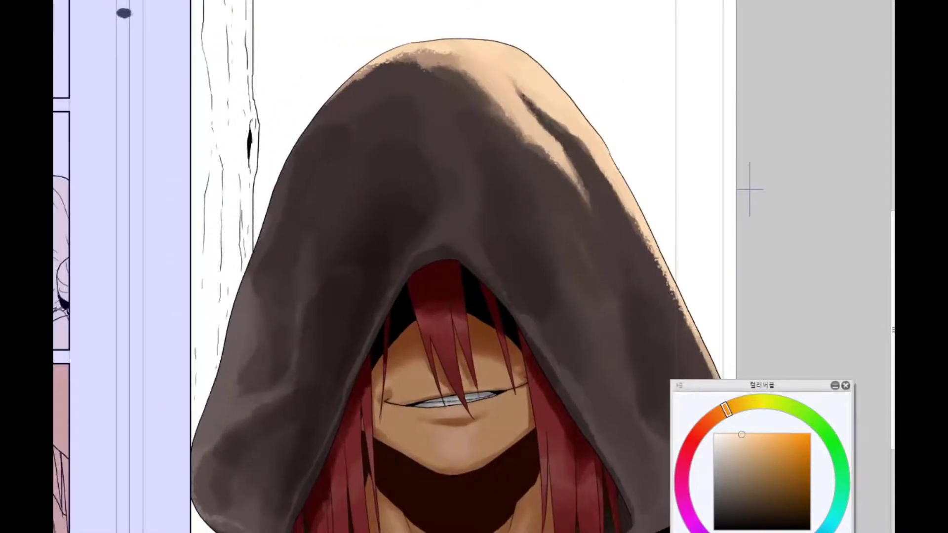
Block in the tree trunk beside the hood with a flat dark reddish-brown down the full panel height
drag(720, 434, 720, 430)
click(267, 54)
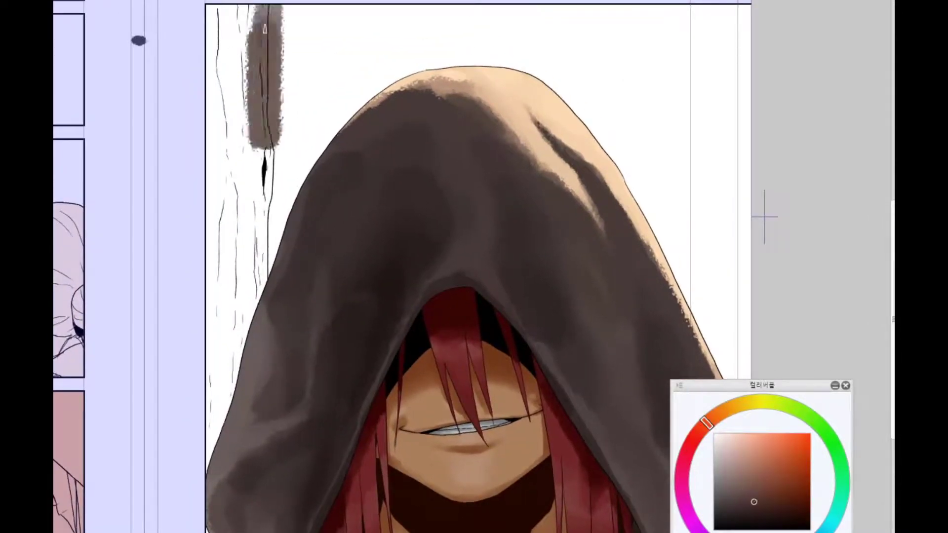
click(218, 212)
click(250, 430)
scroll(300, 124, up, 2)
scroll(250, 74, down, 2)
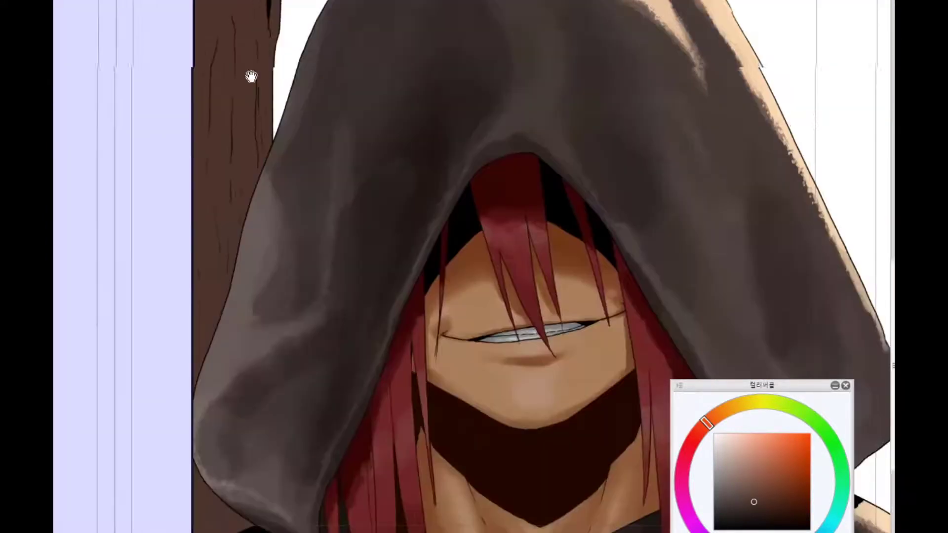
scroll(250, 74, up, 2)
scroll(427, 355, down, 2)
scroll(290, 164, up, 2)
scroll(290, 164, down, 3)
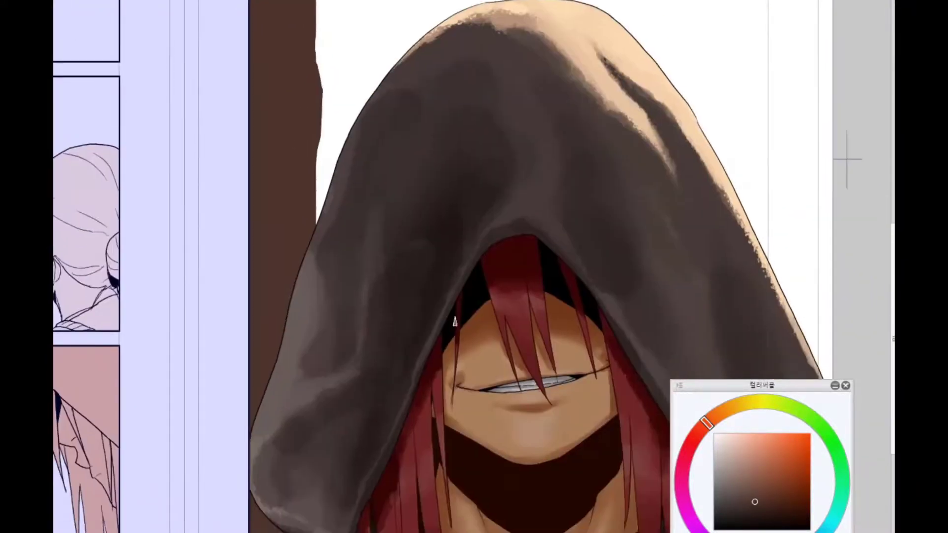
Paint broad darker brown shadows down the tree trunk, blending them into the base brown
scroll(289, 165, up, 1)
alt+click(345, 212)
scroll(266, 24, up, 2)
drag(265, 24, 286, 69)
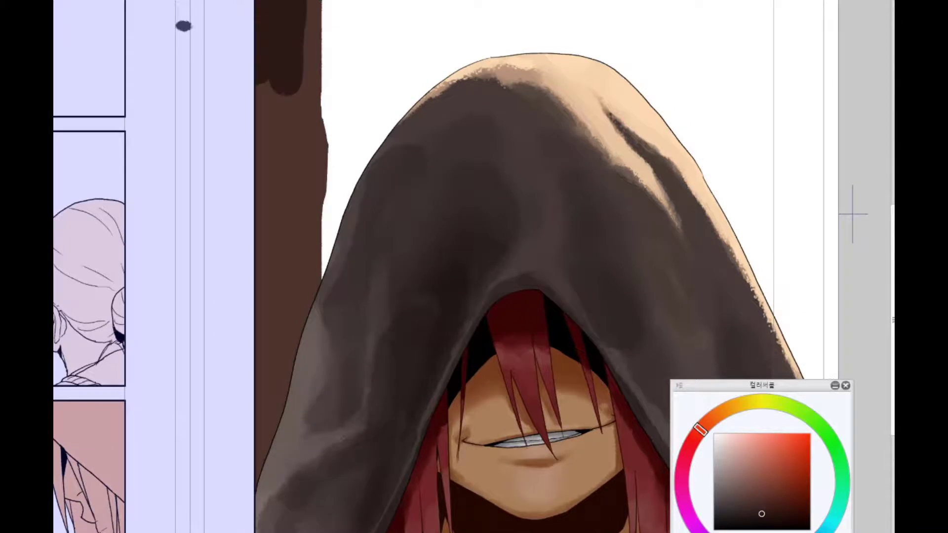
drag(282, 10, 286, 98)
drag(286, 148, 290, 116)
mouse_move(288, 239)
mouse_down()
mouse_move(270, 374)
mouse_move(284, 412)
mouse_up()
scroll(284, 412, up, 2)
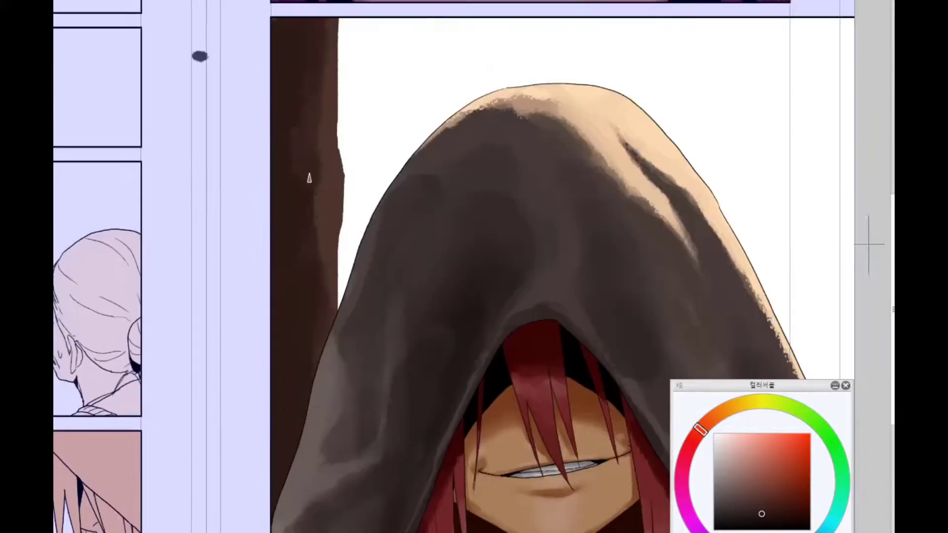
scroll(306, 321, left, 2)
scroll(341, 107, down, 1)
scroll(341, 107, left, 1)
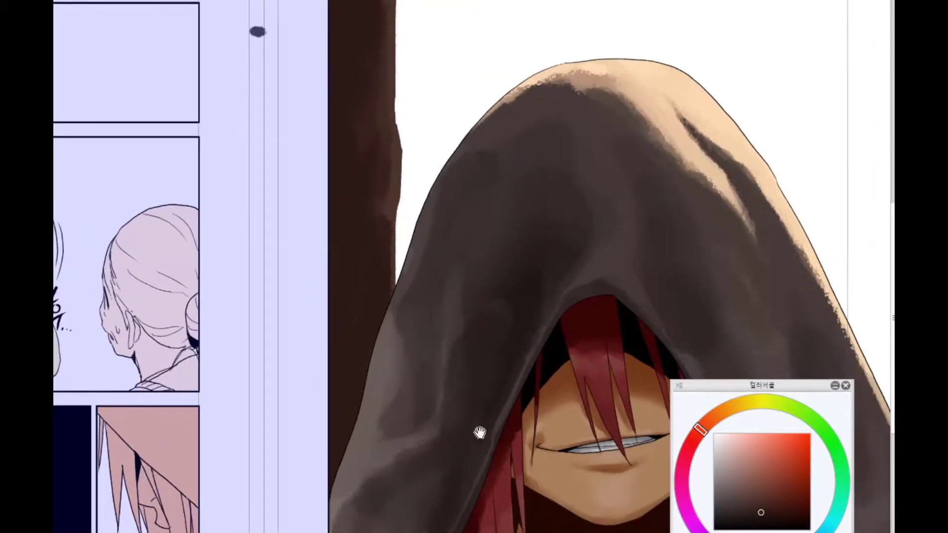
Paint muted grey-brown reflected light along the trunk's outer left side and blend it with sampled dark brown
alt+click(352, 182)
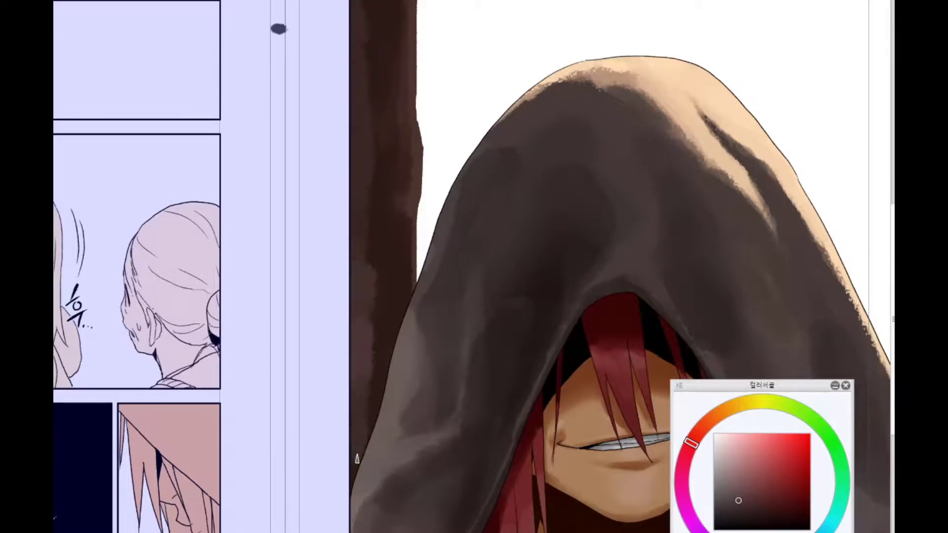
scroll(352, 222, left, 1)
scroll(346, 312, down, 4)
alt+click(410, 479)
scroll(417, 143, up, 5)
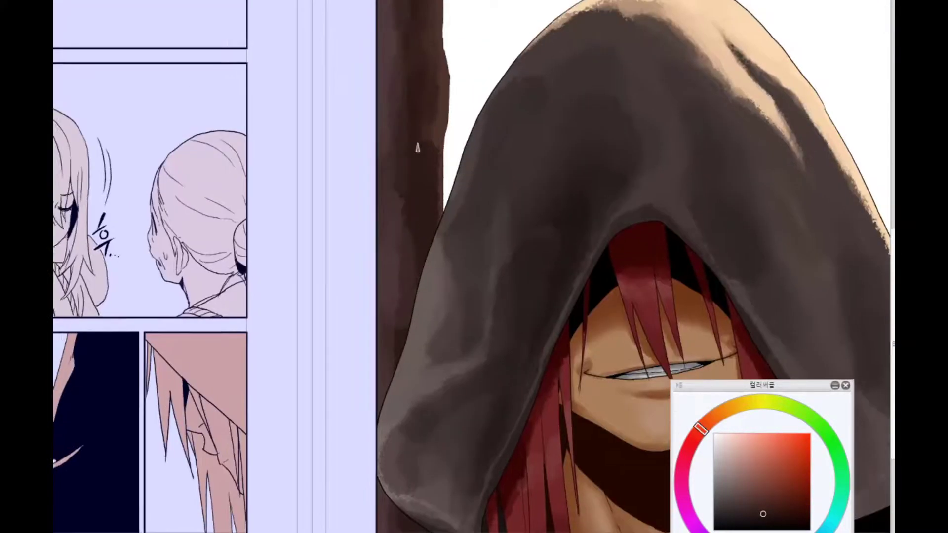
scroll(497, 218, right, 2)
Paint a golden rim light along the trunk's right edge and around the knot, brightened with pale cream
click(736, 406)
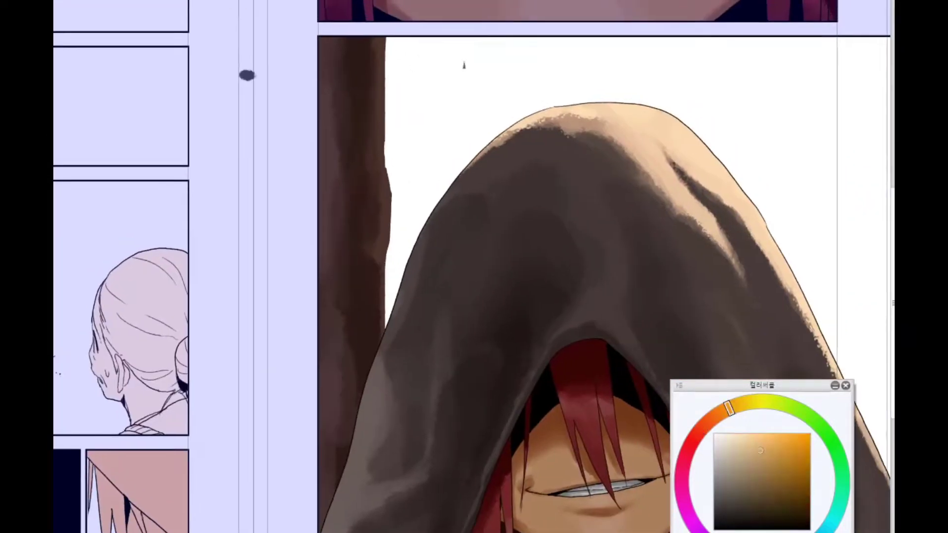
drag(381, 38, 382, 136)
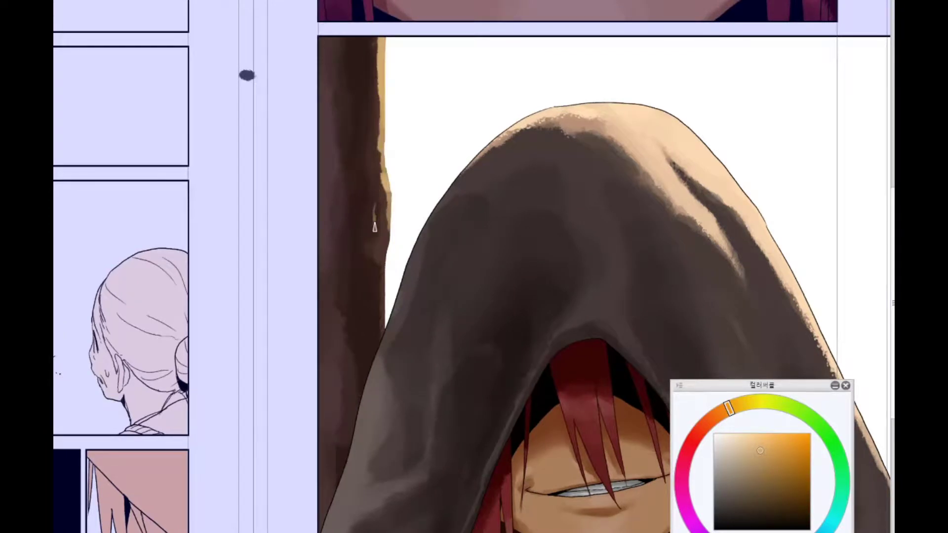
scroll(384, 305, down, 2)
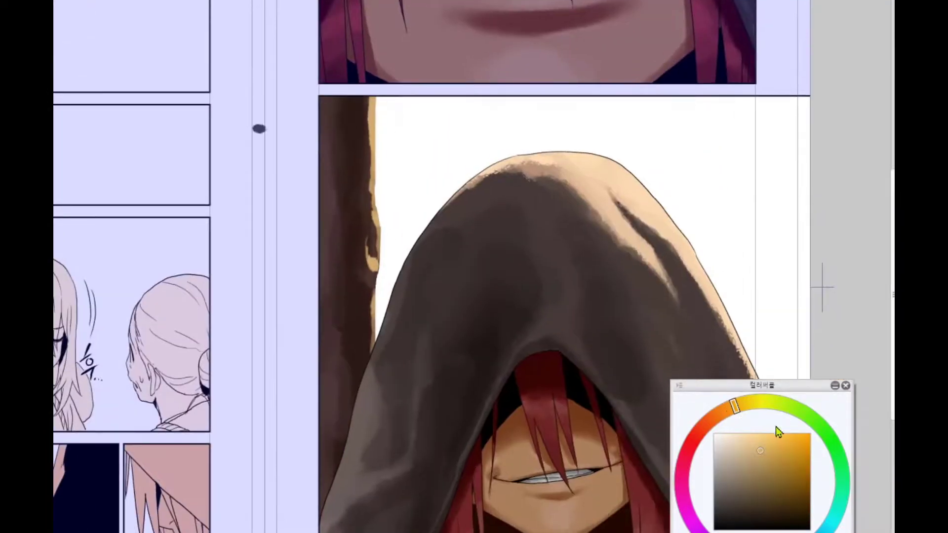
scroll(407, 217, up, 2)
alt+click(395, 106)
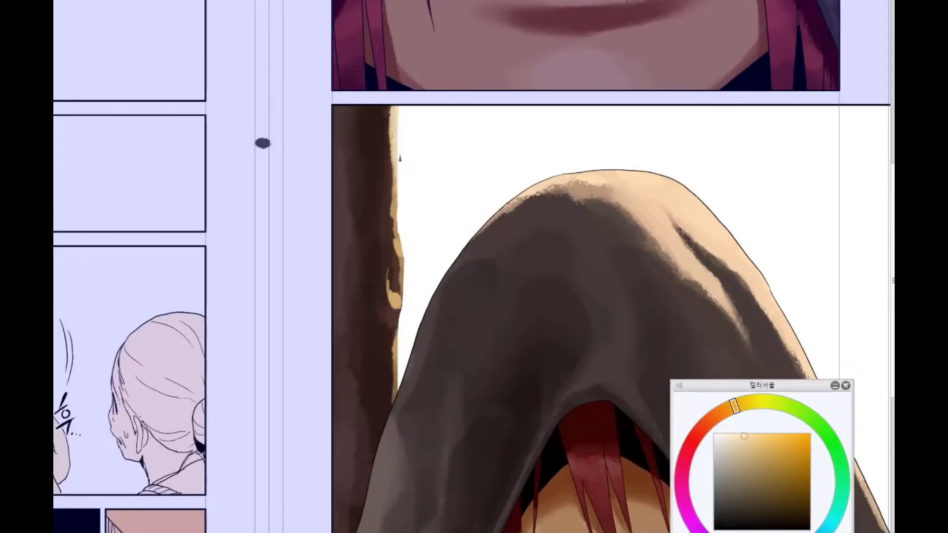
drag(395, 106, 405, 259)
scroll(428, 229, down, 2)
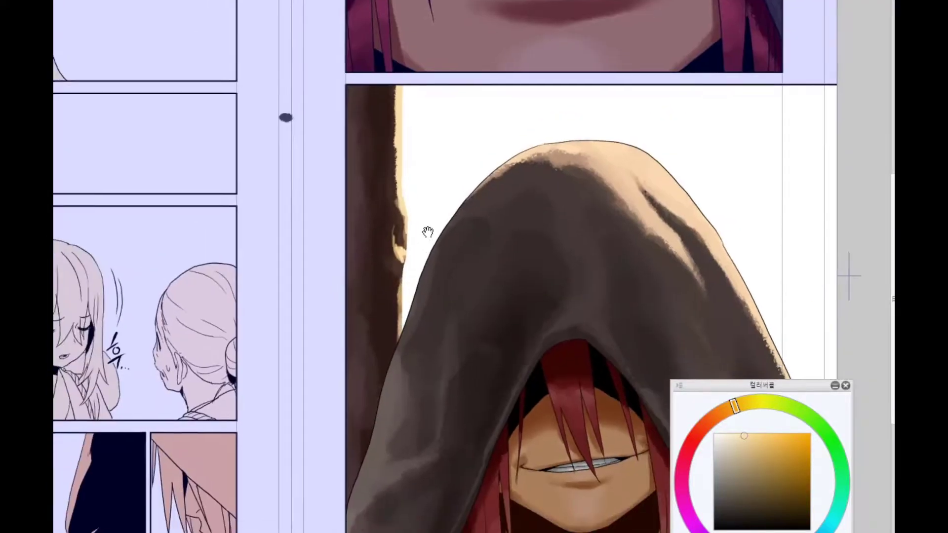
Roughen the trunk's rim light into a bark texture using alternating strokes of sampled dark brown and cream
scroll(372, 201, up, 3)
alt+click(375, 114)
drag(380, 133, 384, 198)
scroll(387, 214, down, 2)
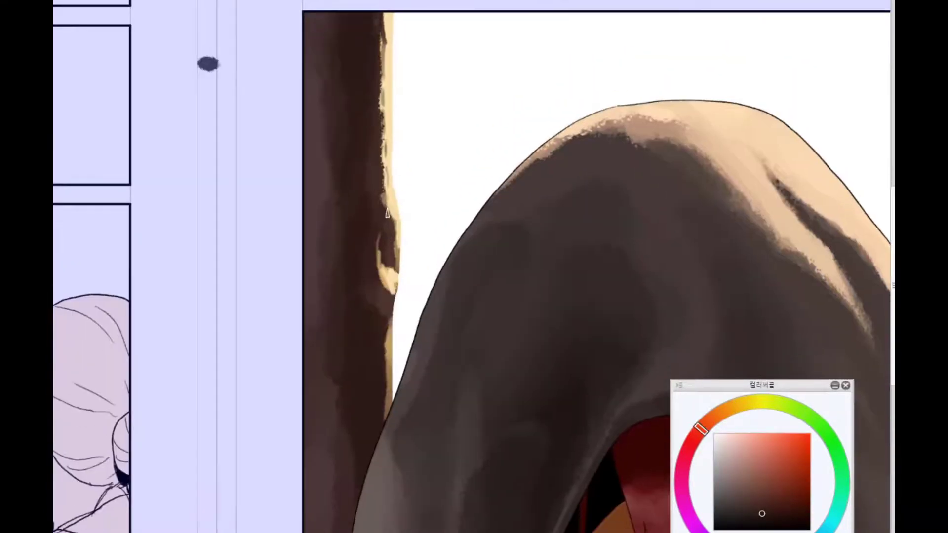
scroll(393, 296, down, 1)
alt+click(394, 193)
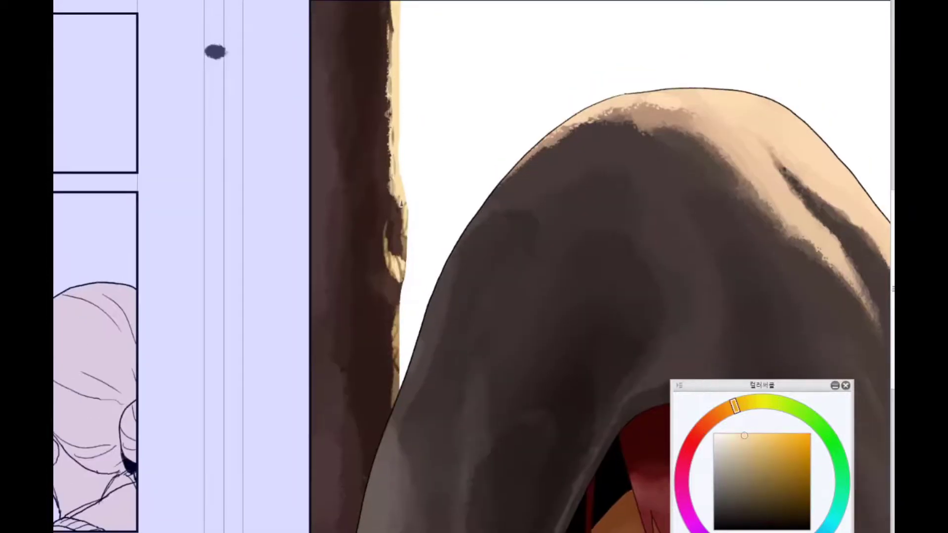
alt+click(388, 216)
alt+click(401, 238)
scroll(398, 264, down, 1)
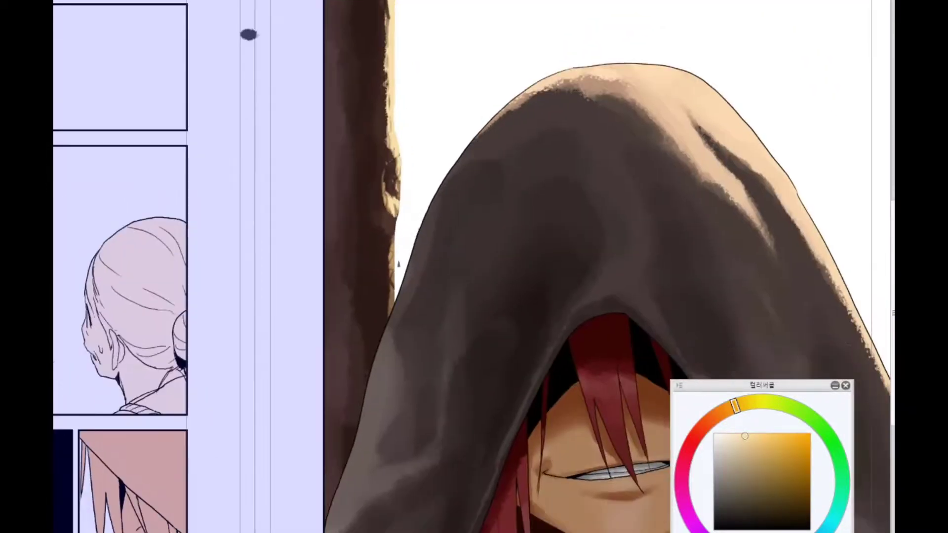
scroll(368, 119, up, 1)
Draw dark wavy bark grooves and cracks down the shaded side of the trunk, using sampled brown tones
alt+click(358, 176)
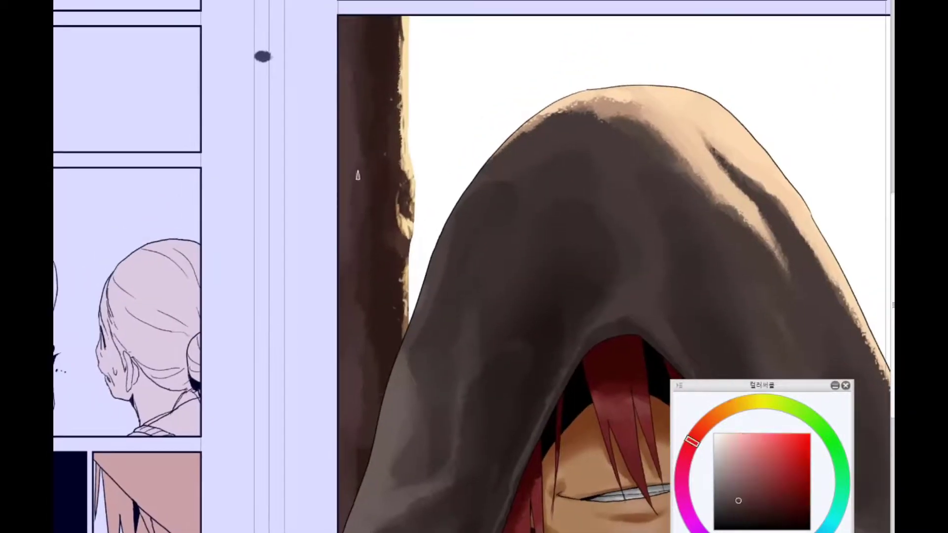
alt+click(384, 332)
scroll(371, 355, down, 1)
scroll(331, 55, right, 1)
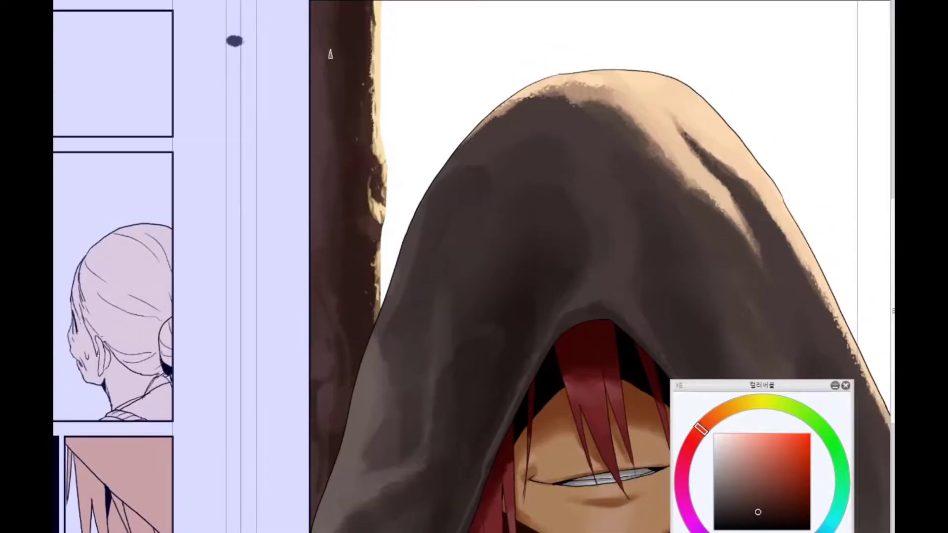
scroll(337, 295, down, 2)
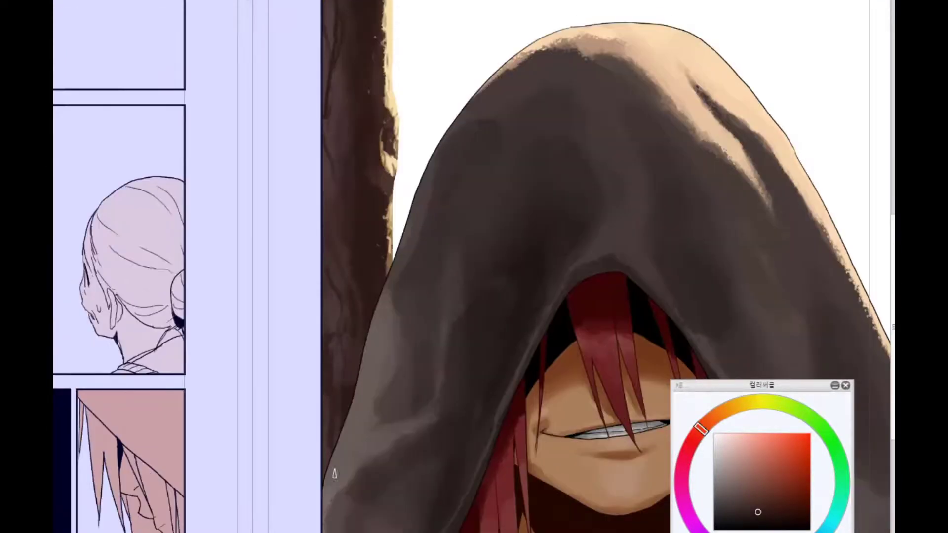
scroll(334, 474, up, 2)
scroll(354, 157, down, 1)
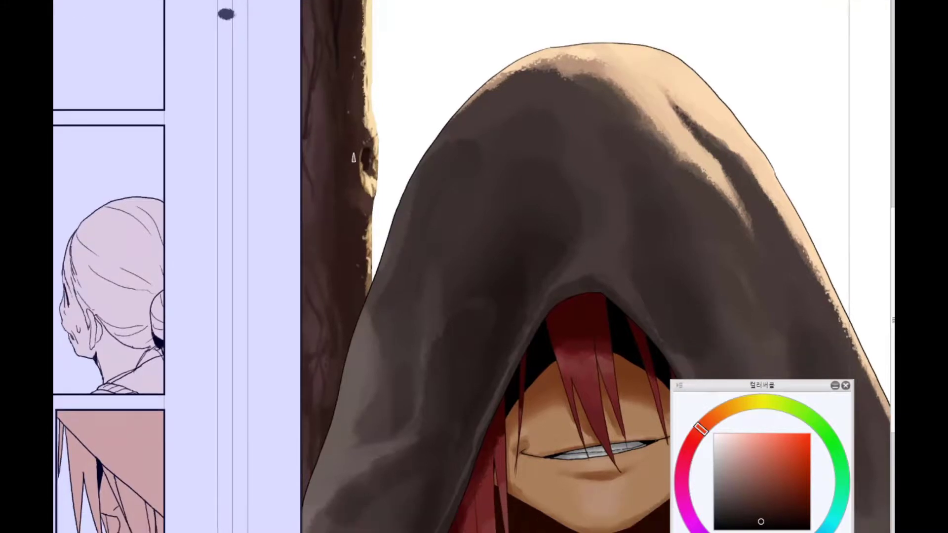
scroll(301, 262, down, 2)
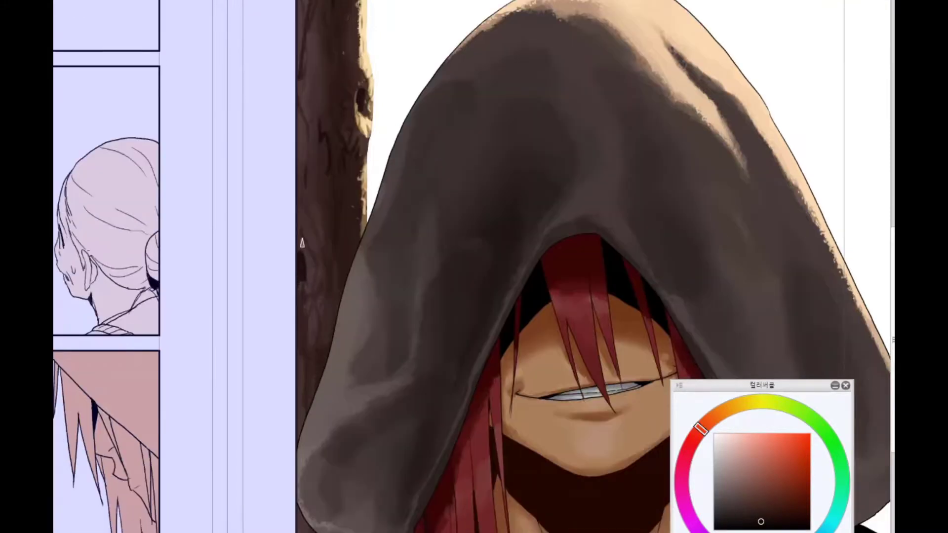
scroll(303, 242, down, 2)
scroll(380, 106, up, 6)
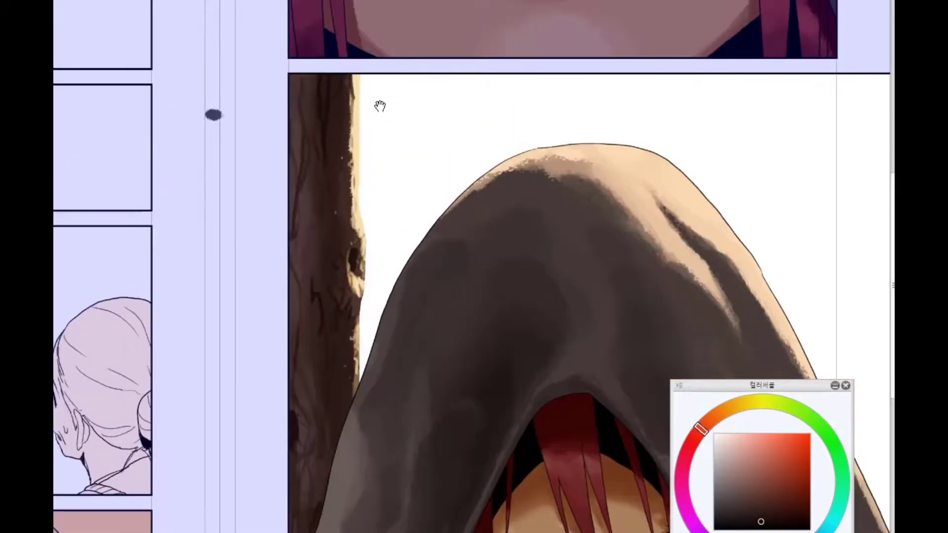
Paint a dark brown branch growing from the upper trunk and small bumps along the trunk's right edge
scroll(380, 105, down, 1)
scroll(380, 105, up, 2)
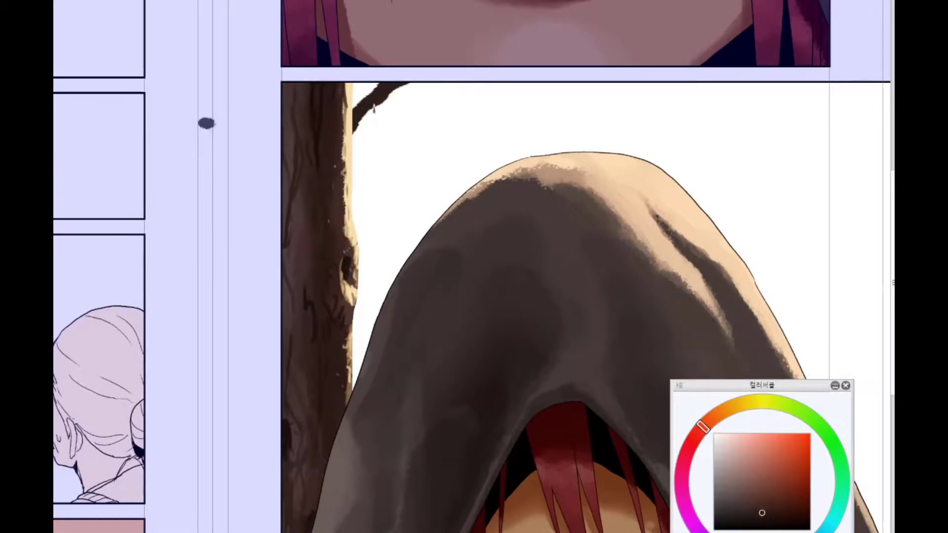
scroll(376, 99, up, 1)
alt+click(378, 99)
alt+click(345, 126)
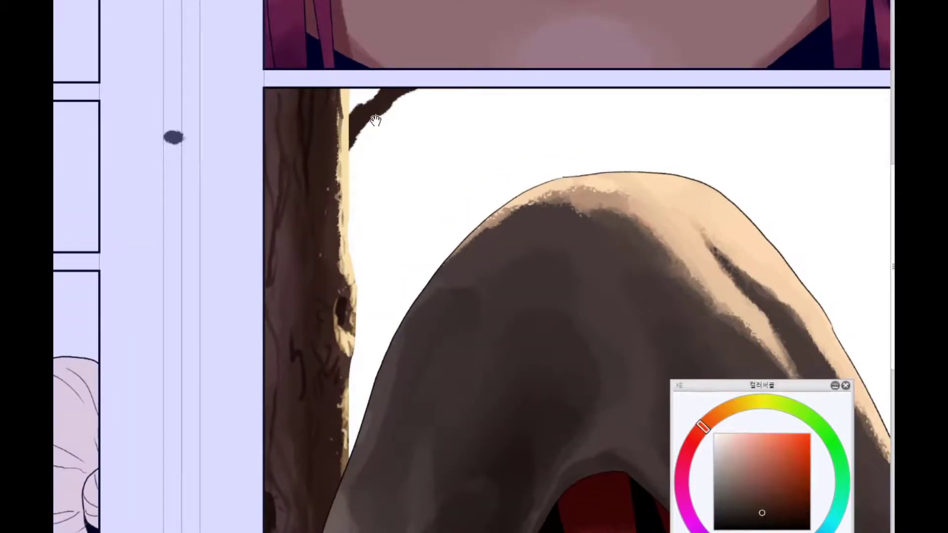
scroll(344, 173, down, 2)
scroll(341, 345, down, 1)
scroll(337, 356, up, 1)
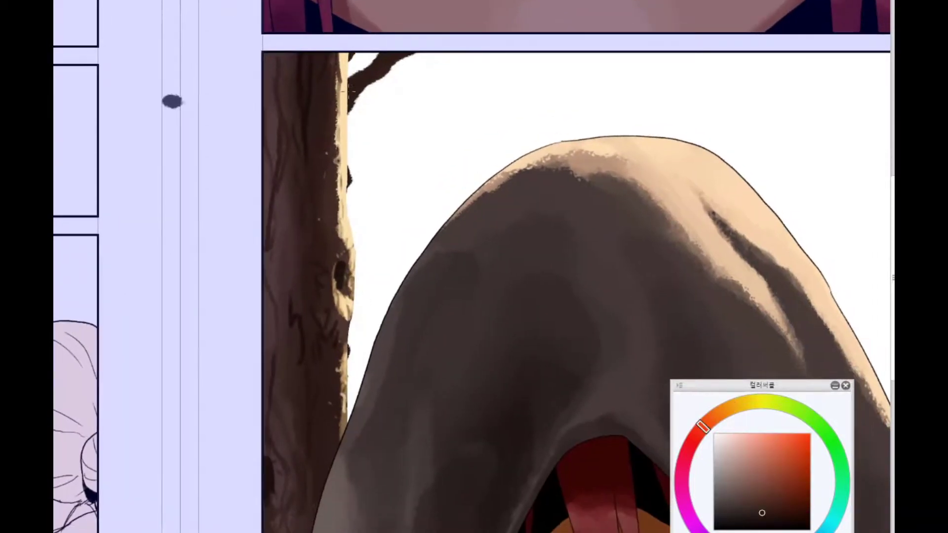
Add a pale cream highlight along the upper edge of the tree branch
scroll(291, 54, up, 1)
alt+click(292, 54)
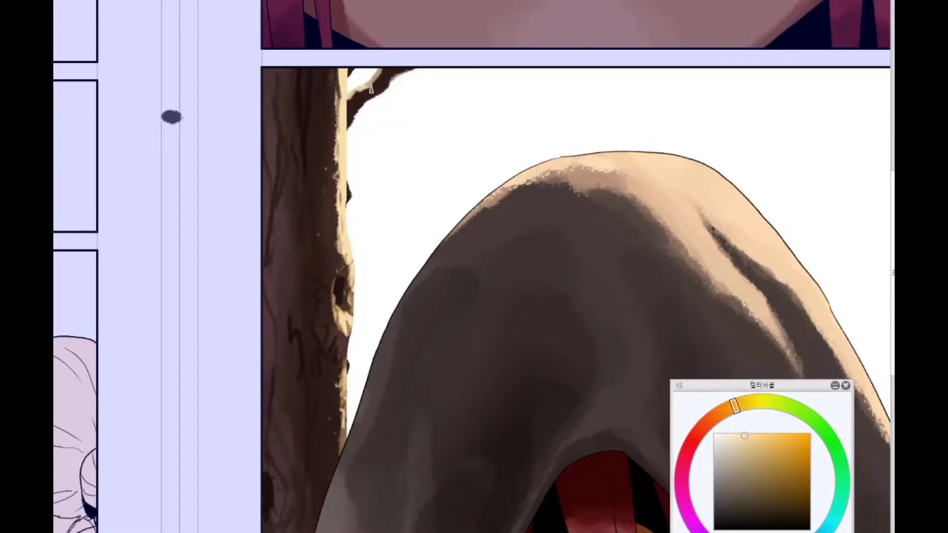
drag(354, 132, 366, 105)
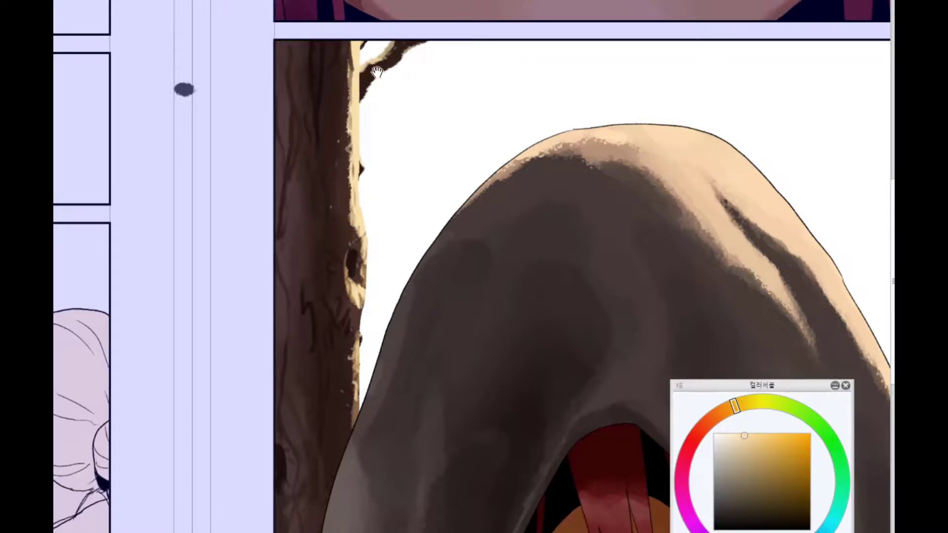
scroll(377, 73, down, 3)
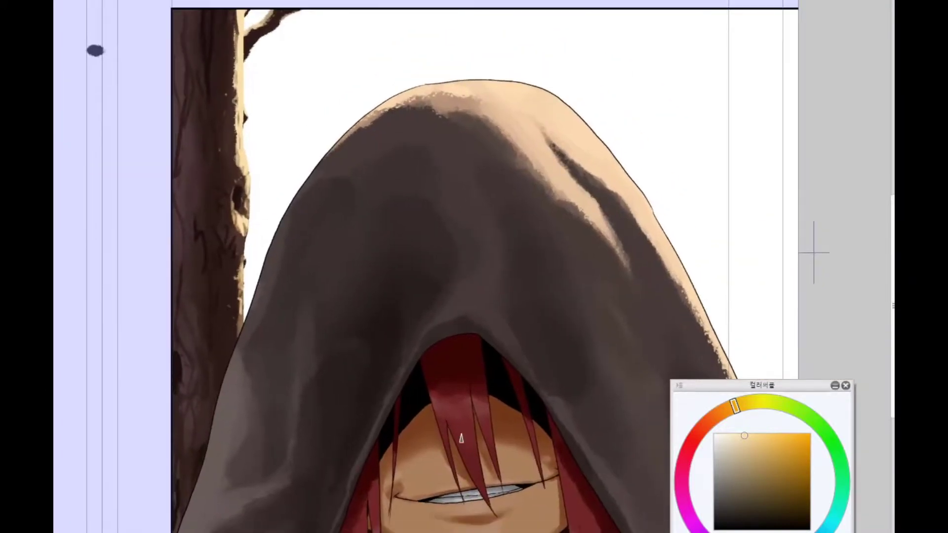
Paint a patchy yellow-green leaf canopy behind the tree branch and hood, leaving leaf-shaped white gaps
click(794, 407)
drag(785, 406, 794, 407)
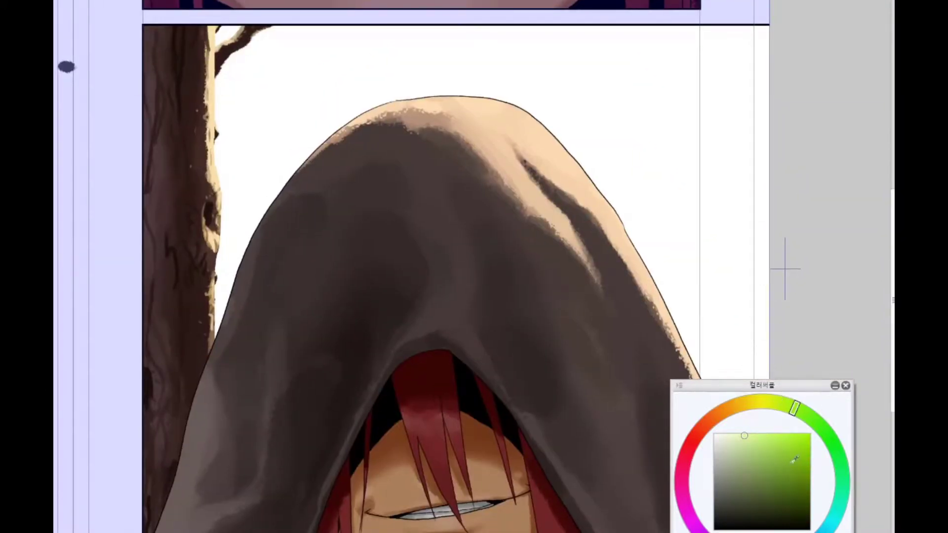
mouse_move(224, 35)
mouse_down()
mouse_move(297, 74)
mouse_move(237, 109)
mouse_move(444, 40)
mouse_move(368, 88)
mouse_move(513, 42)
mouse_move(247, 148)
mouse_move(390, 84)
mouse_move(377, 73)
mouse_move(237, 207)
mouse_up()
key(e)
mouse_move(237, 173)
mouse_down()
mouse_move(494, 50)
mouse_move(338, 85)
mouse_move(290, 227)
mouse_move(491, 95)
mouse_up()
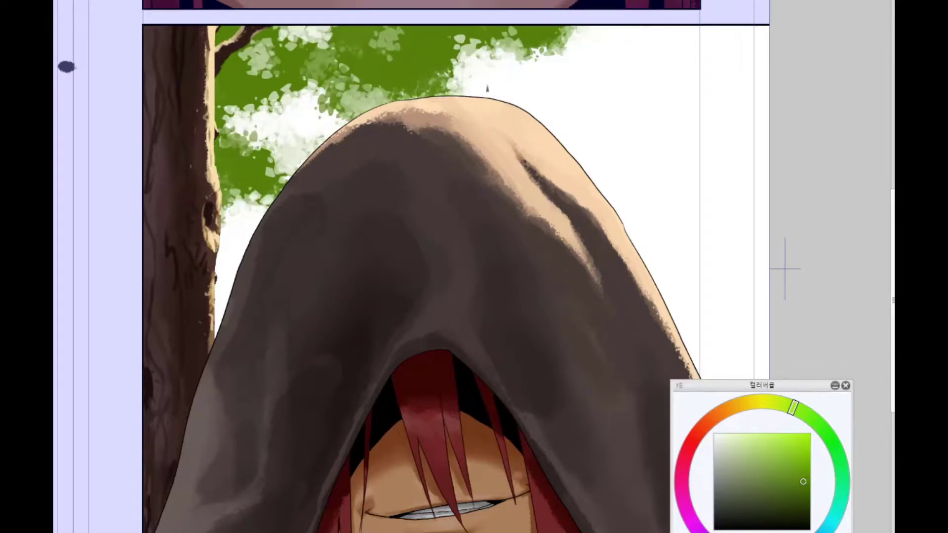
Shade the foliage beside the trunk and under the branch with a dark, purer green
scroll(483, 184, up, 1)
click(831, 439)
scroll(237, 69, up, 1)
mouse_move(219, 59)
mouse_down()
mouse_move(252, 99)
mouse_move(297, 74)
mouse_move(382, 50)
mouse_move(247, 197)
mouse_move(345, 74)
mouse_up()
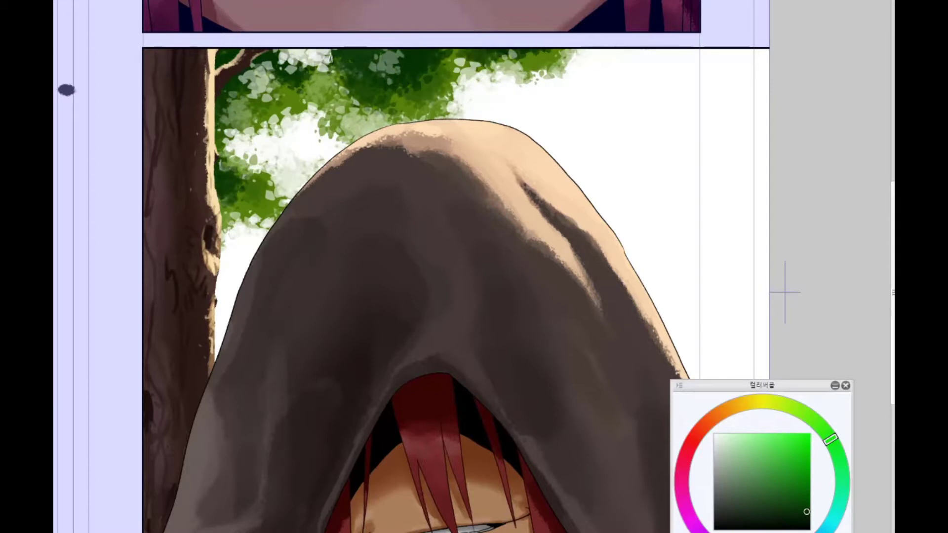
scroll(297, 99, up, 1)
mouse_move(237, 119)
mouse_down()
mouse_move(305, 89)
mouse_move(321, 67)
mouse_move(232, 118)
mouse_move(215, 153)
mouse_move(341, 139)
mouse_move(376, 182)
mouse_up()
scroll(603, 269, down, 2)
scroll(677, 334, up, 1)
Brush a pale yellow-green glow of sunlight over the foliage's light gaps and outer edges above the hood
click(773, 402)
click(759, 433)
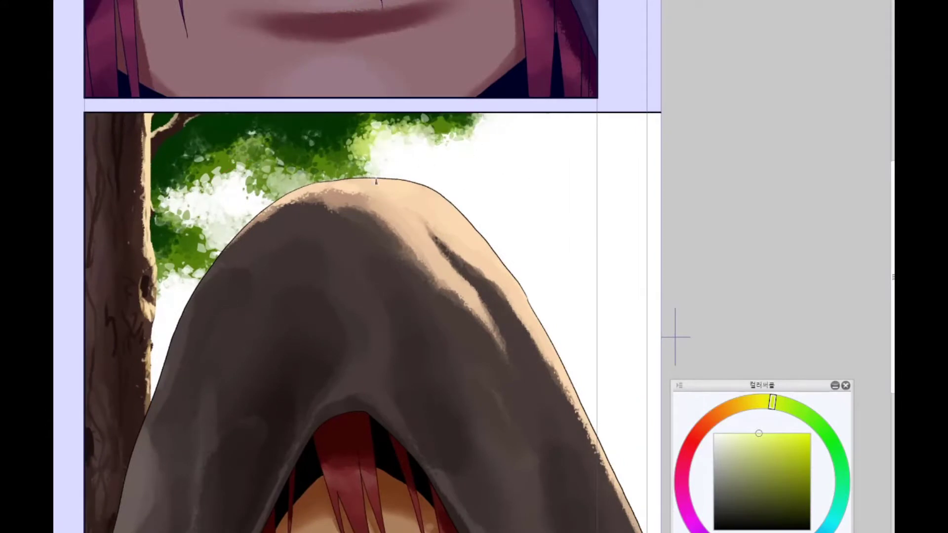
mouse_move(366, 149)
mouse_down()
mouse_move(247, 198)
mouse_move(222, 148)
mouse_move(286, 177)
mouse_move(207, 283)
mouse_up()
mouse_move(297, 158)
mouse_down()
mouse_move(420, 119)
mouse_move(257, 163)
mouse_move(346, 139)
mouse_move(276, 158)
mouse_move(207, 149)
mouse_move(296, 124)
mouse_up()
drag(360, 205, 393, 161)
Dab small leaf spots across the canopy, alternating sampled dark green, pale yellow-green and mid green
alt+click(218, 107)
mouse_move(267, 74)
mouse_down()
mouse_move(346, 84)
mouse_move(469, 79)
mouse_move(207, 218)
mouse_up()
drag(341, 237, 363, 212)
drag(232, 197, 243, 180)
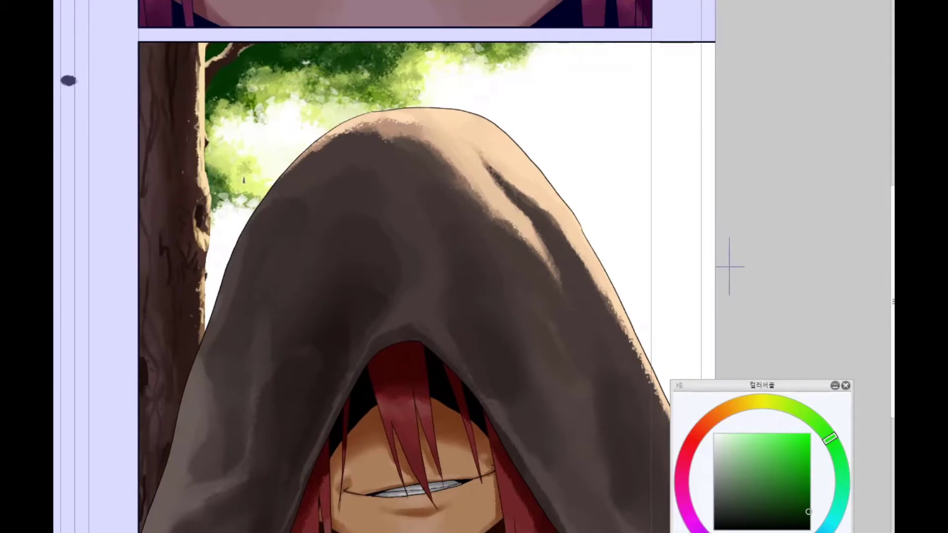
alt+click(243, 169)
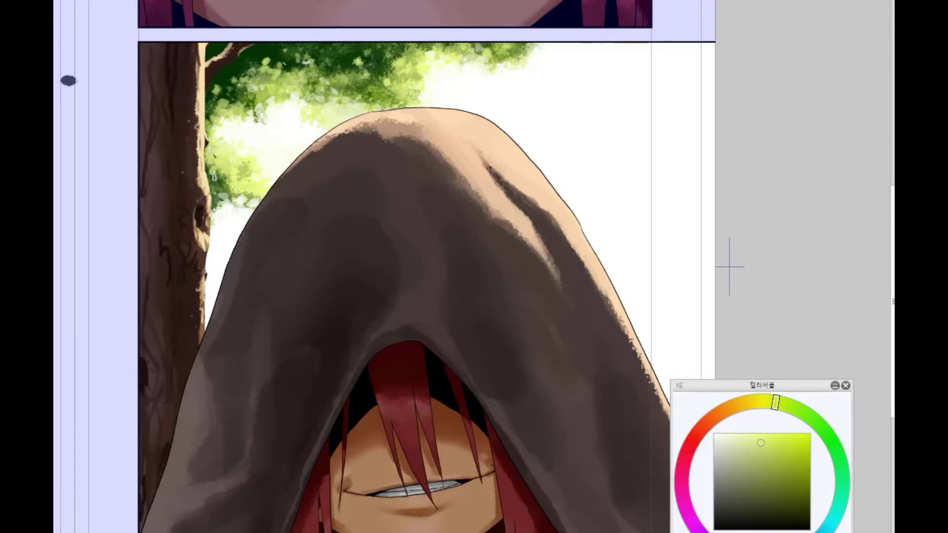
alt+click(397, 86)
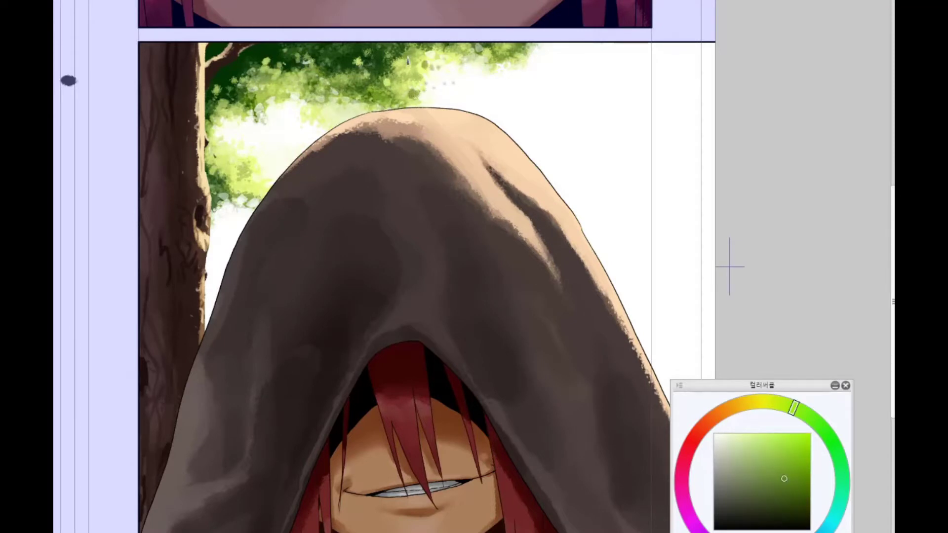
Soften the foliage's outer edges and blend its greens into the white sky above the hood
scroll(475, 172, down, 2)
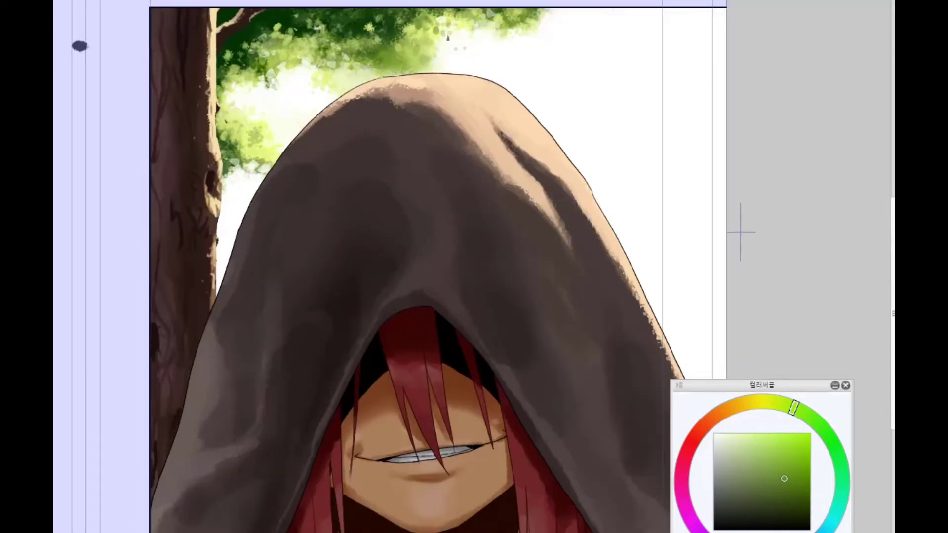
drag(307, 19, 454, 97)
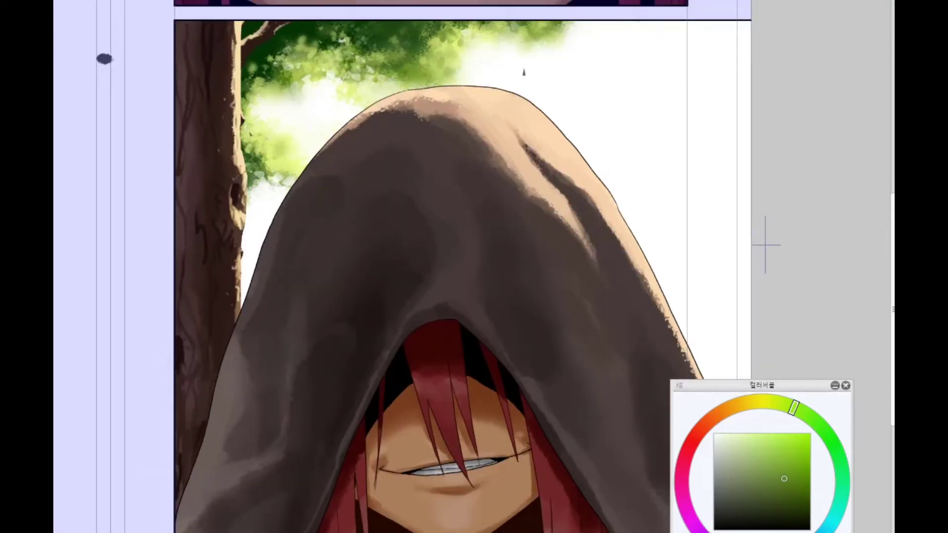
drag(524, 73, 509, 88)
scroll(555, 211, down, 3)
scroll(515, 159, up, 2)
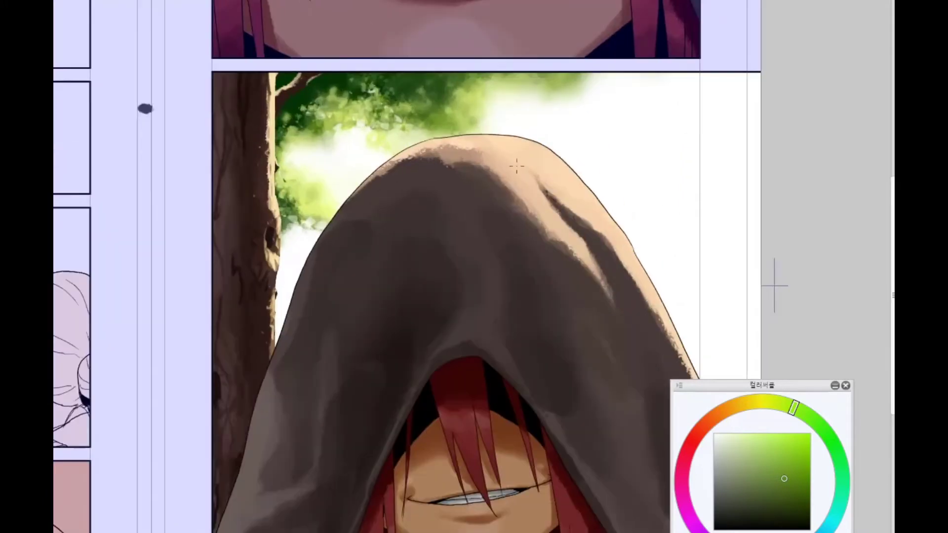
drag(514, 159, 455, 190)
Add a cluster of muted green leaves over the white gap above the hood's left side and tone down the surrounding yellow glow
scroll(455, 191, down, 1)
scroll(457, 144, up, 1)
scroll(425, 217, up, 1)
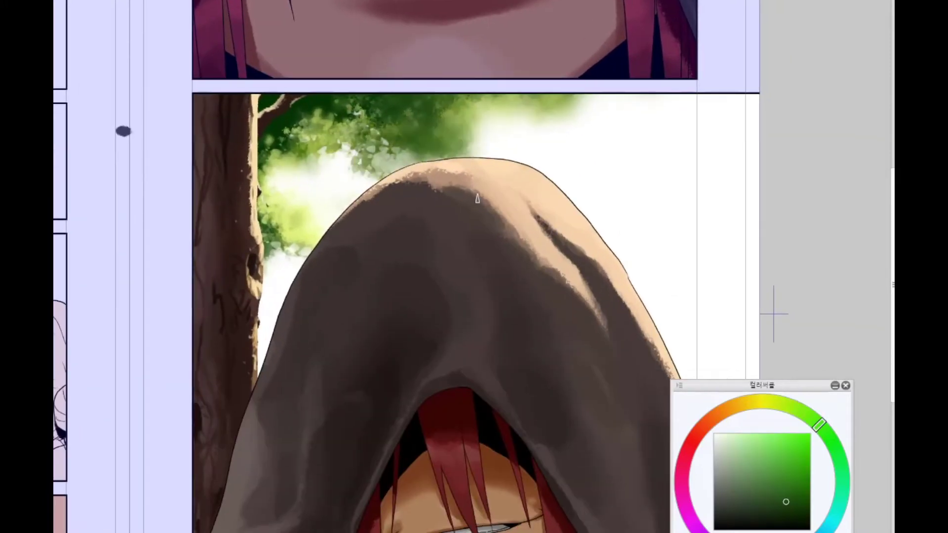
drag(435, 223, 440, 202)
scroll(402, 201, down, 2)
scroll(402, 201, up, 2)
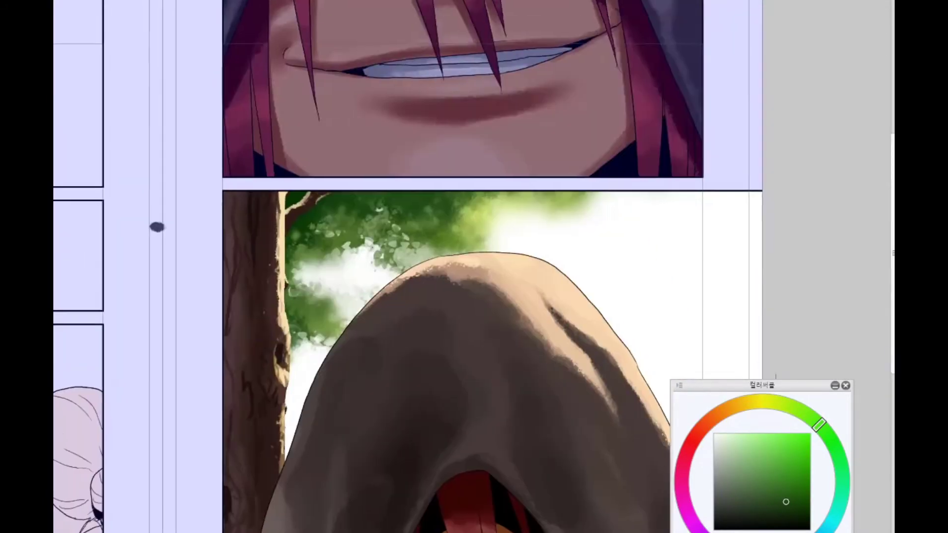
scroll(543, 346, up, 1)
drag(603, 341, 564, 272)
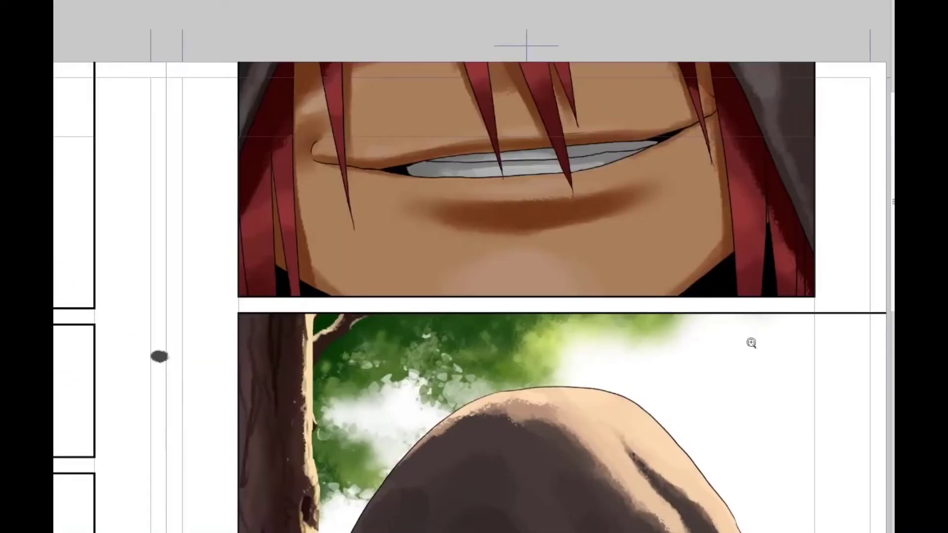
scroll(756, 385, up, 5)
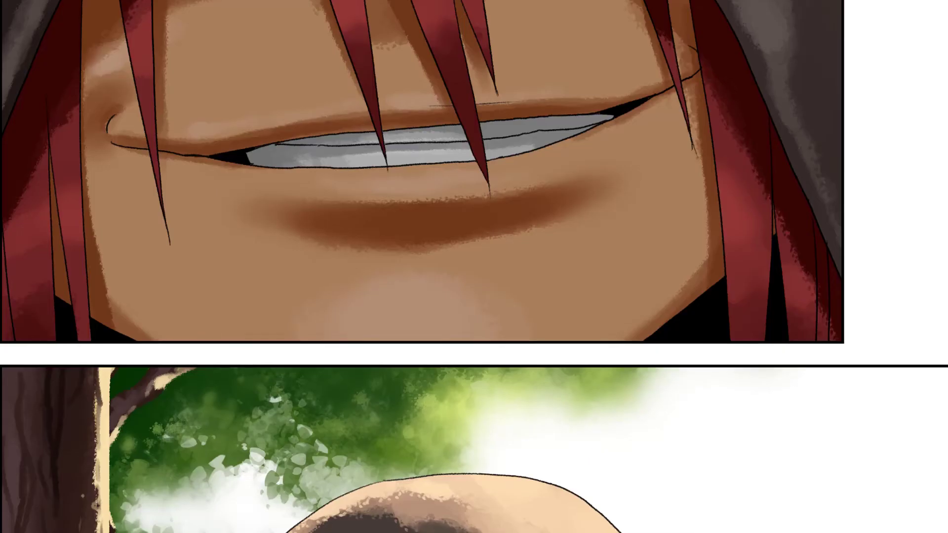